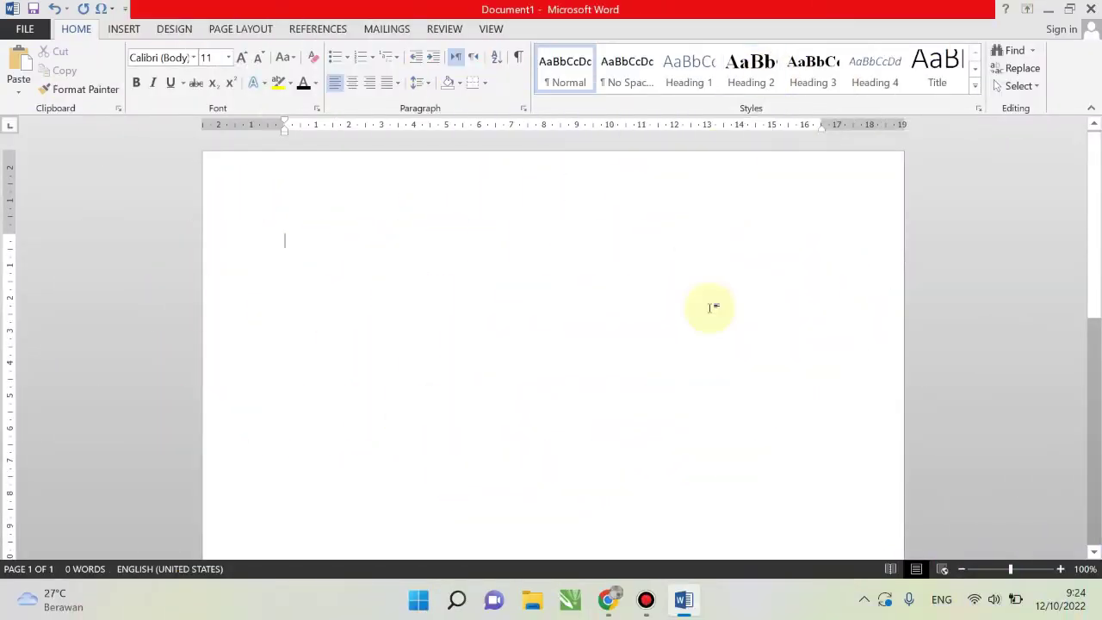
# Switch from Word to the browser showing the Multi Talenta Tutorial YouTube channel
pyautogui.click(606, 599)
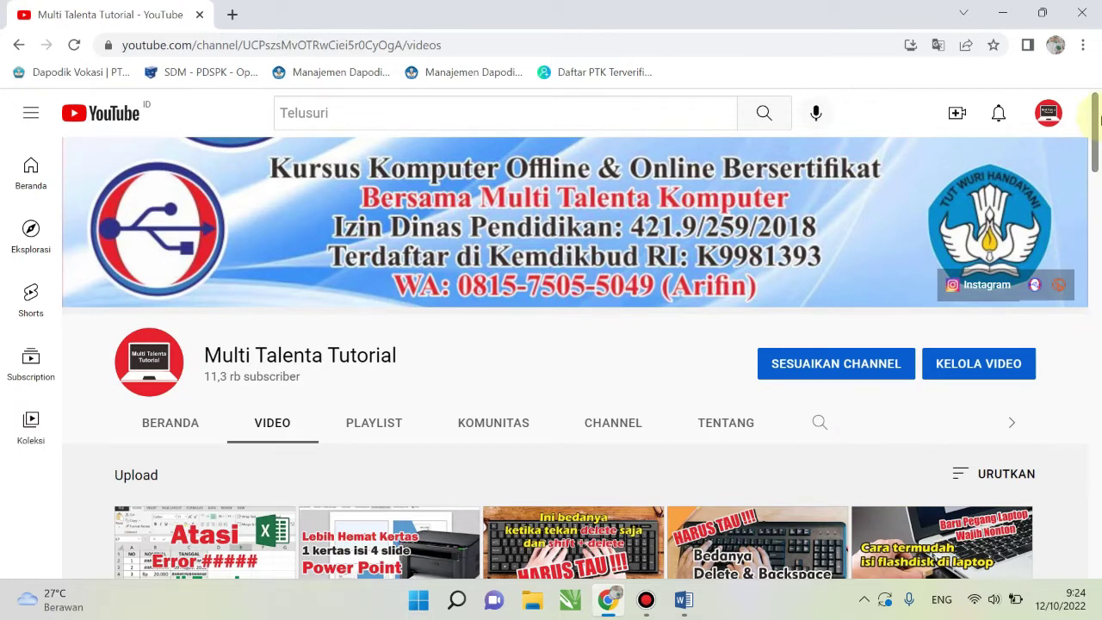
# Scroll through the channel's uploaded videos, then return to the empty Word Document1
pyautogui.moveTo(1099, 120); pyautogui.dragTo(1098, 148)
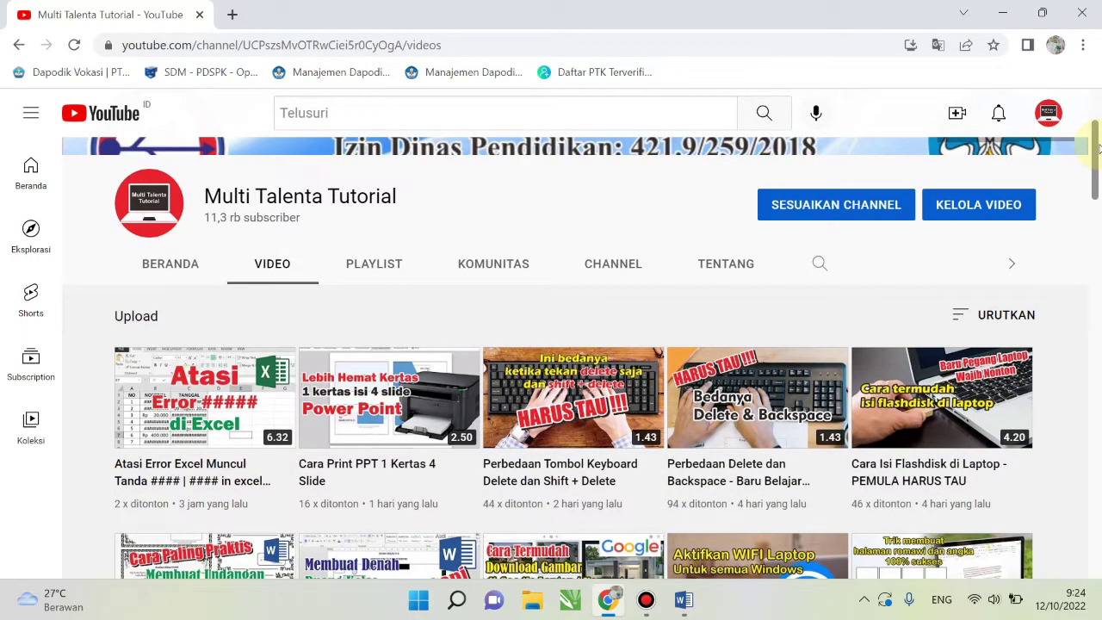
pyautogui.moveTo(1098, 148); pyautogui.dragTo(1098, 421)
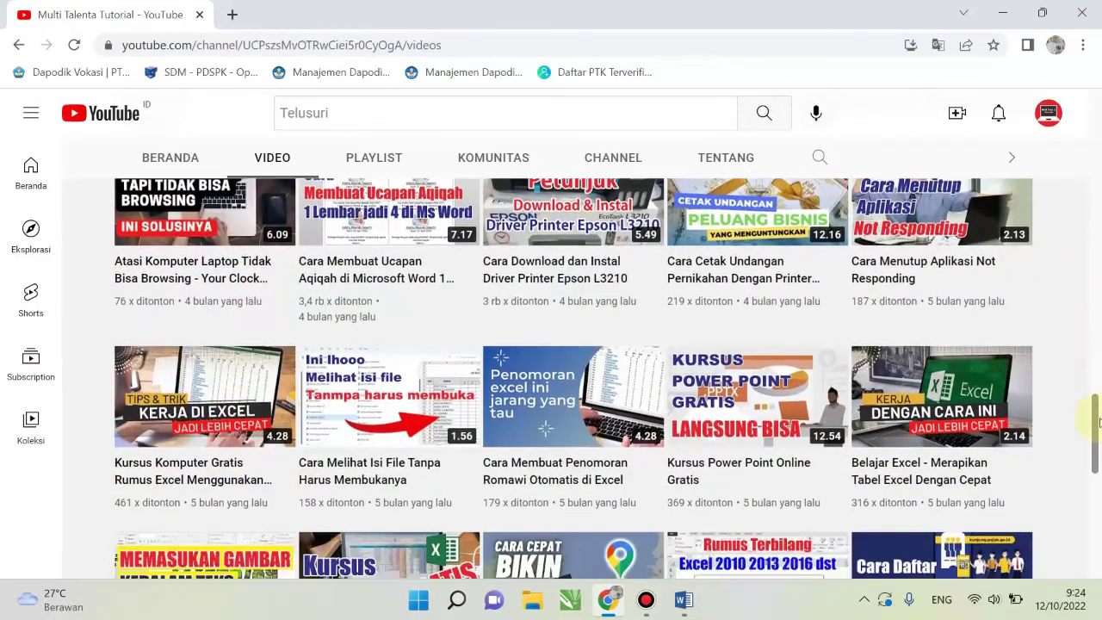
pyautogui.click(686, 600)
pyautogui.click(545, 365)
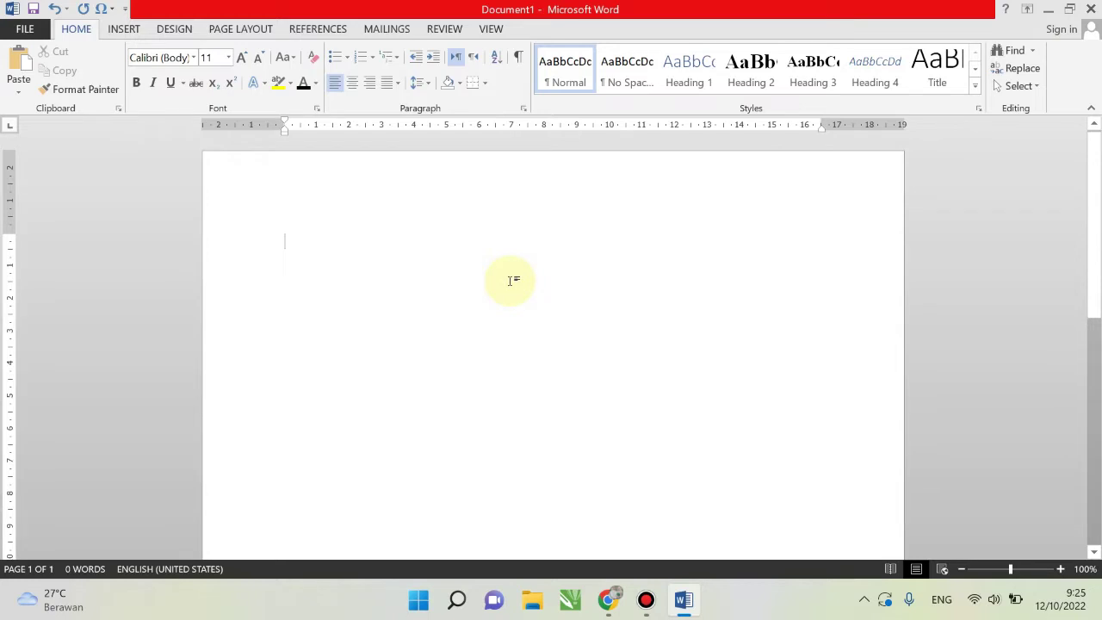
# Search Google for 'purwokerto' in a new tab and open the Purwokerto (kota) Wikipedia article
pyautogui.click(607, 601)
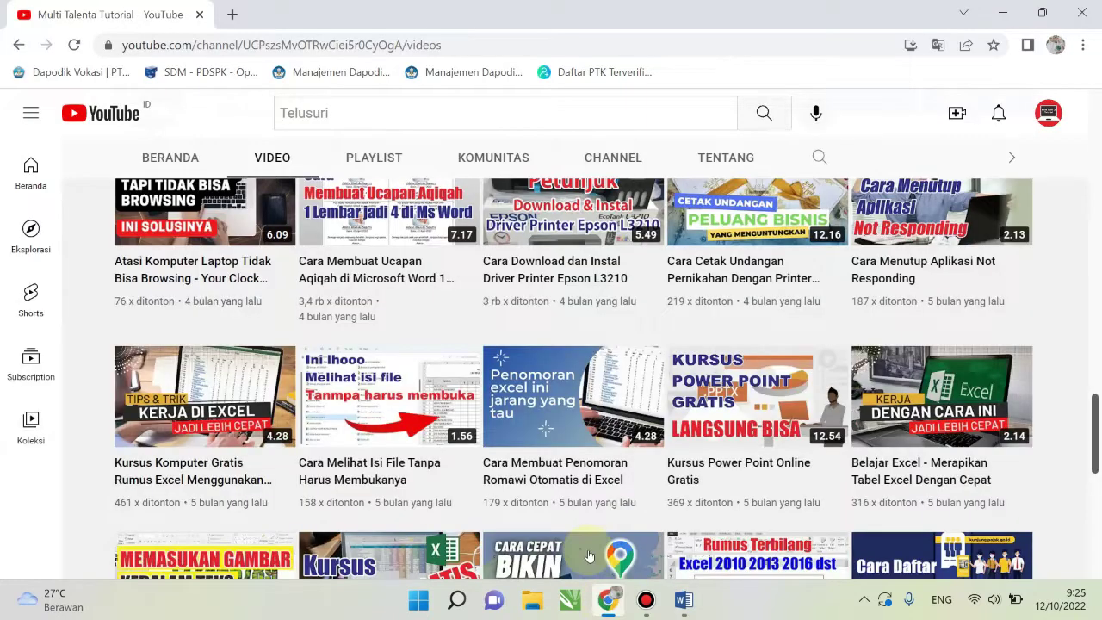
pyautogui.click(234, 14)
pyautogui.click(269, 43)
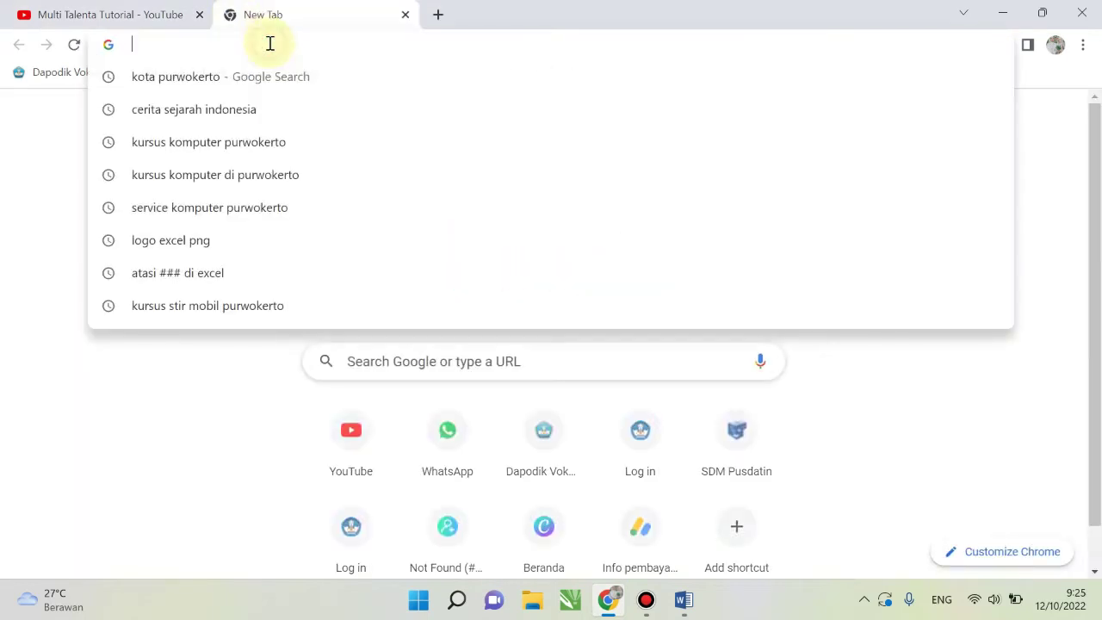
pyautogui.write('pur')
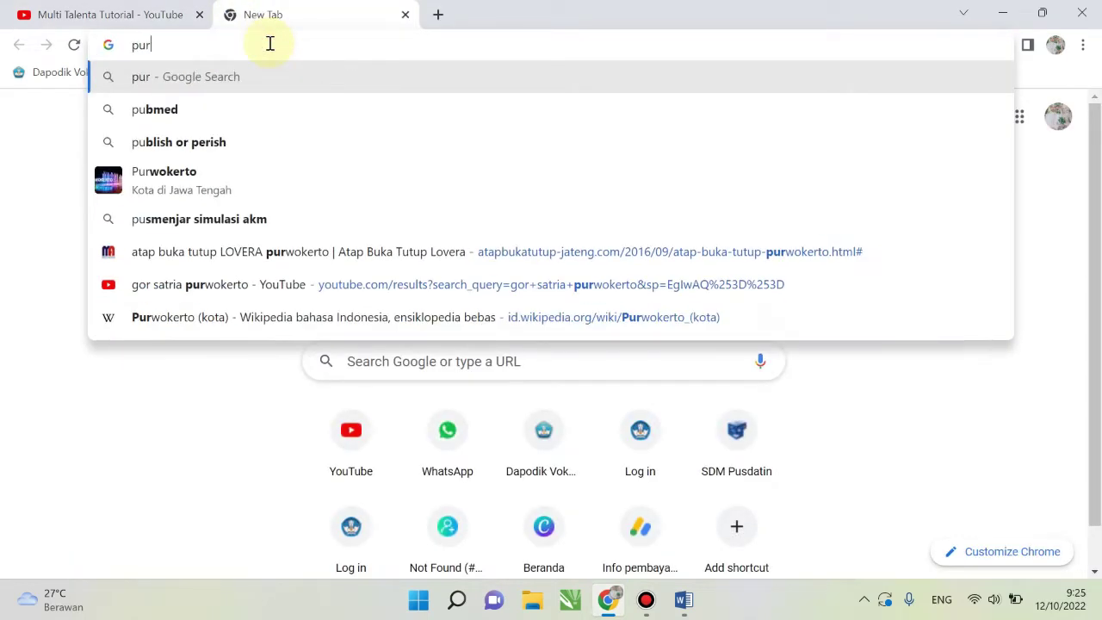
pyautogui.write('wokerto')
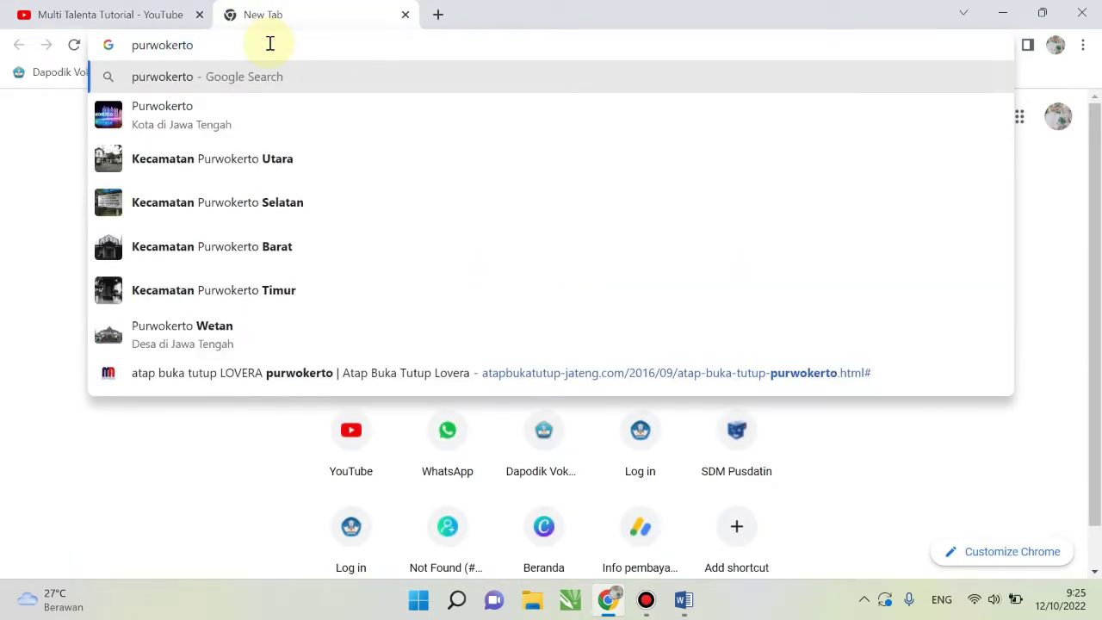
pyautogui.press('Return')
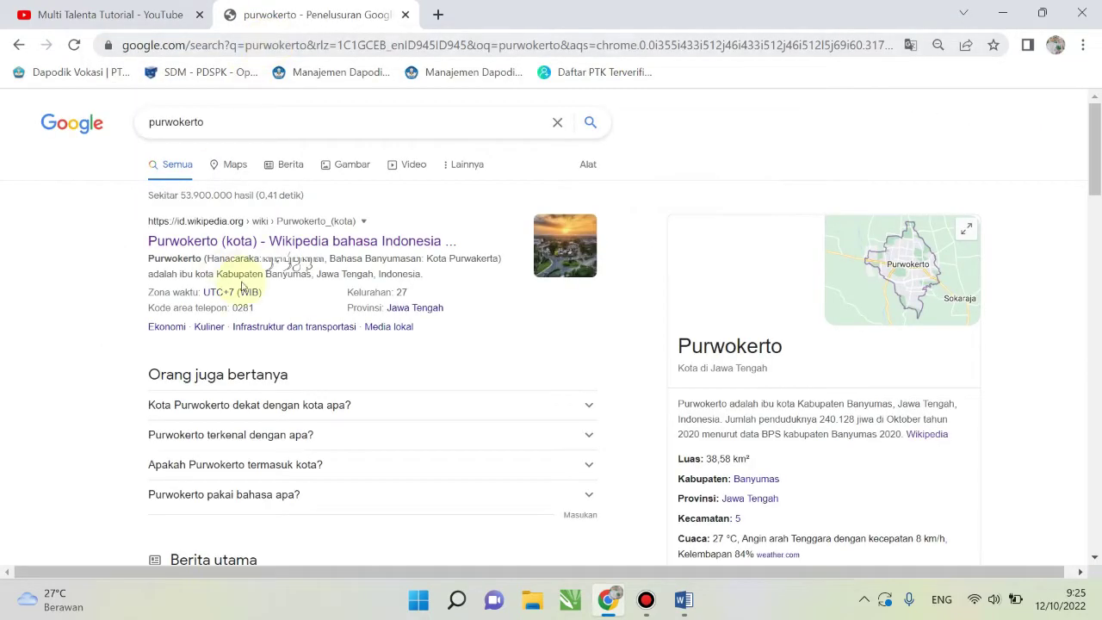
pyautogui.click(353, 243)
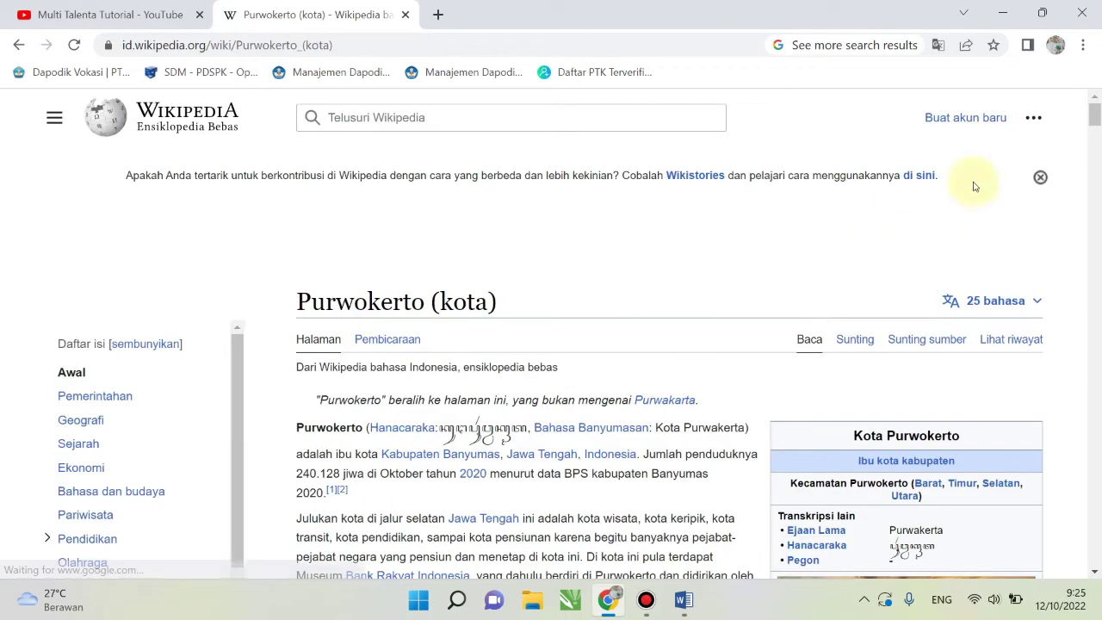
# Copy the Purwokerto (kota) article text from its opening paragraph through the Dokar section
pyautogui.moveTo(1091, 113); pyautogui.dragTo(1098, 124)
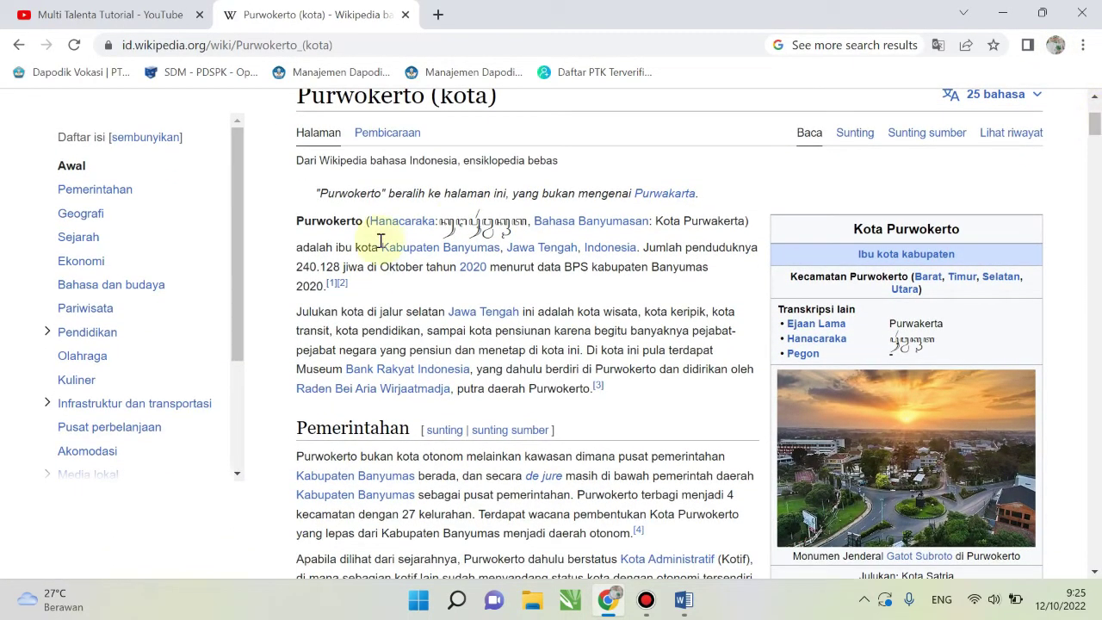
pyautogui.click(692, 602)
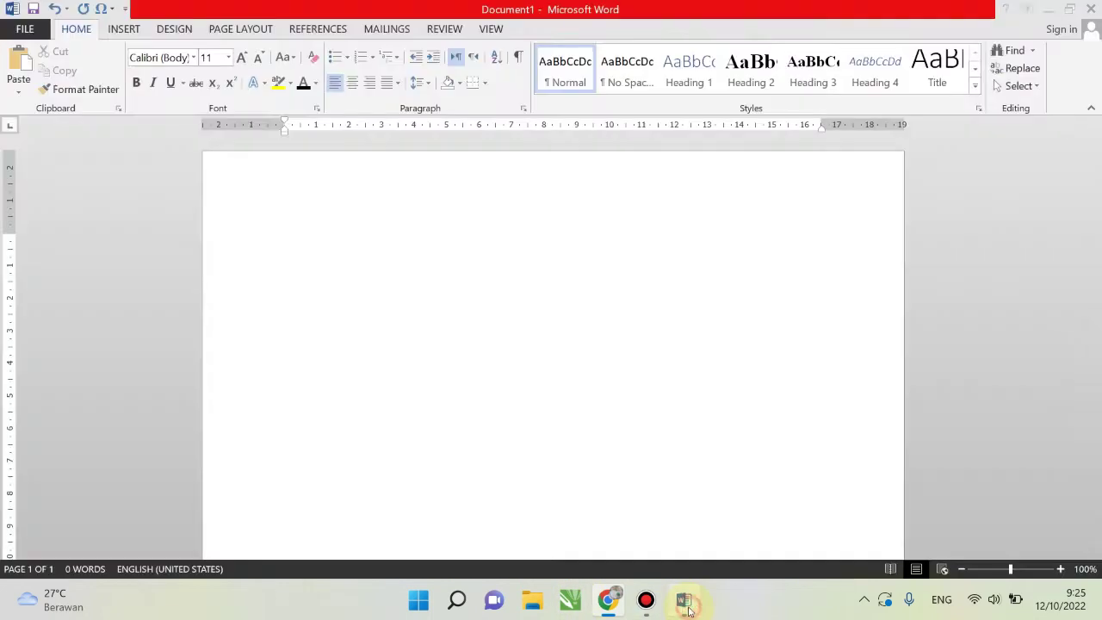
pyautogui.click(685, 607)
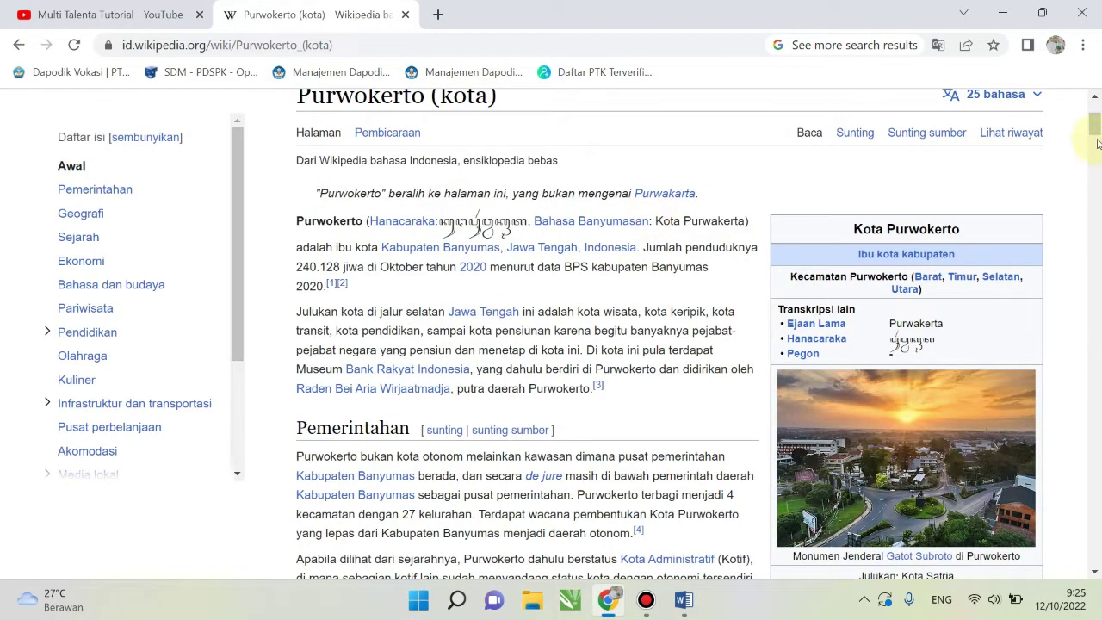
pyautogui.moveTo(1094, 125); pyautogui.dragTo(1094, 120)
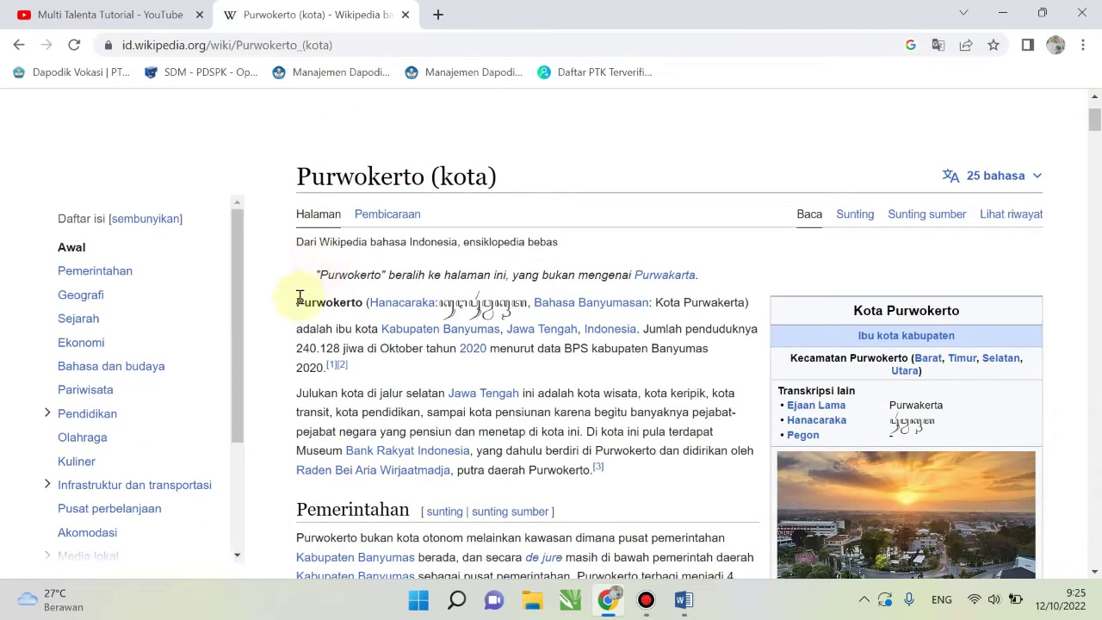
pyautogui.moveTo(296, 298)
pyautogui.mouseDown()
pyautogui.moveTo(488, 609)
pyautogui.moveTo(666, 444)
pyautogui.moveTo(724, 435)
pyautogui.mouseUp()
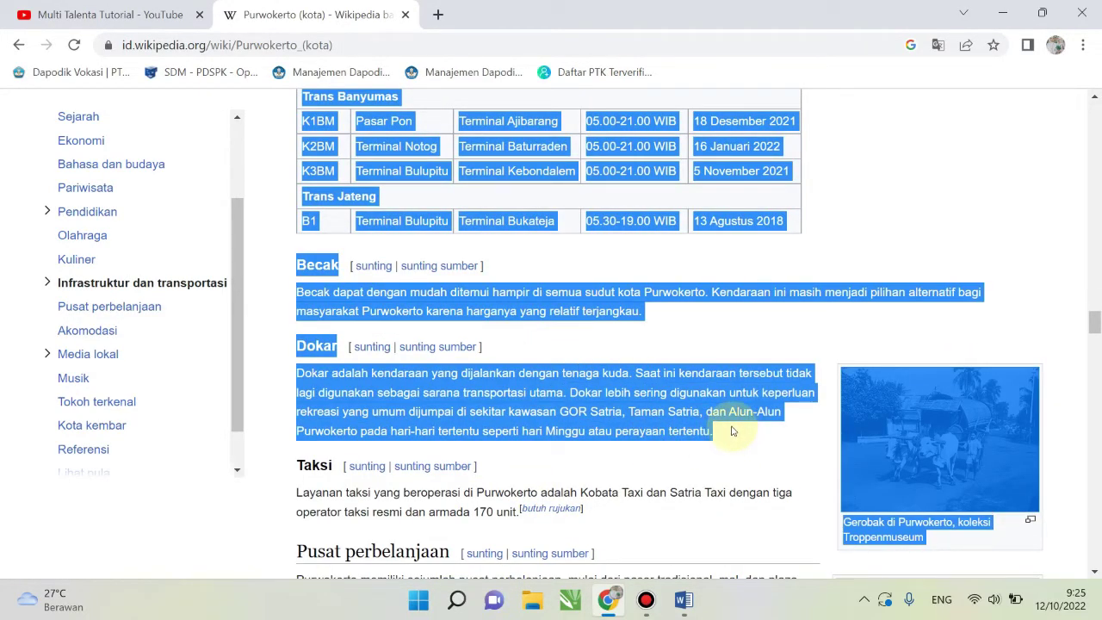
pyautogui.rightClick(601, 394)
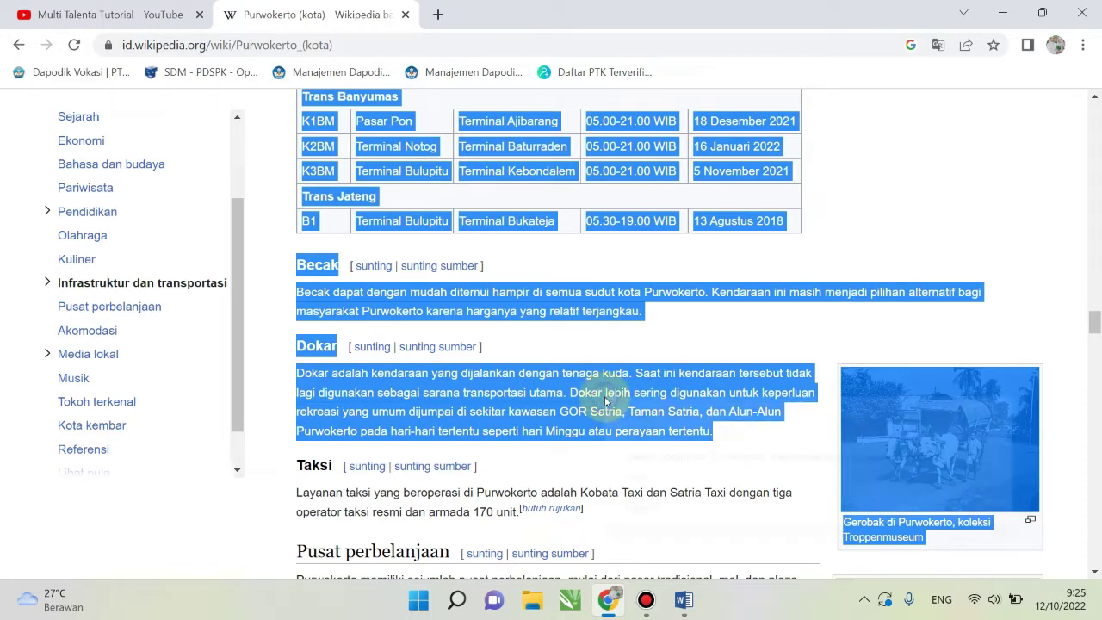
pyautogui.click(626, 412)
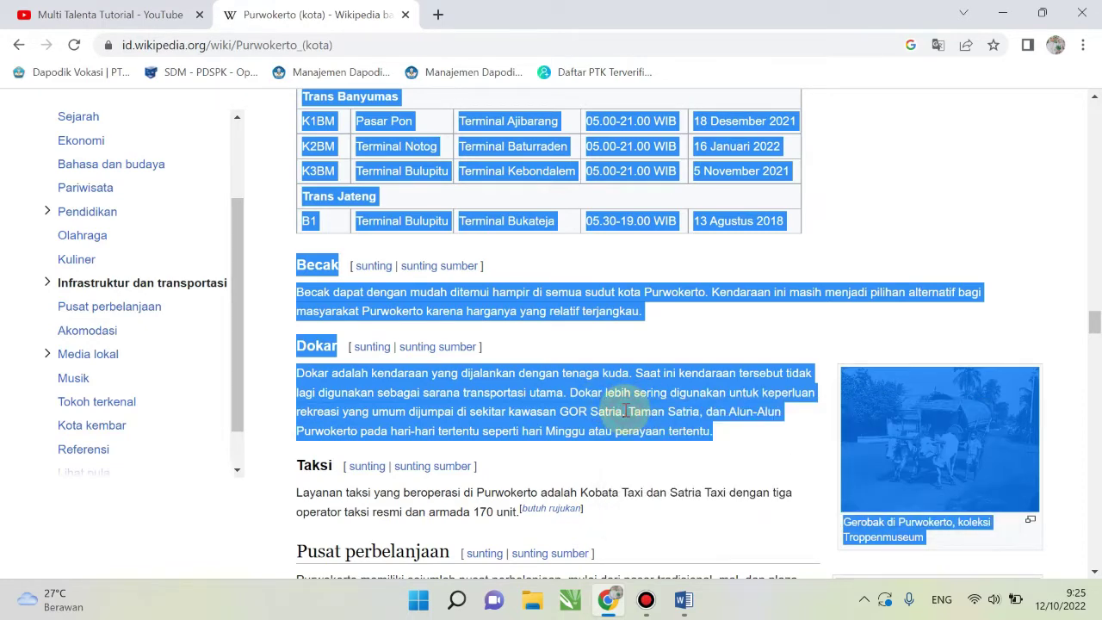
pyautogui.click(684, 602)
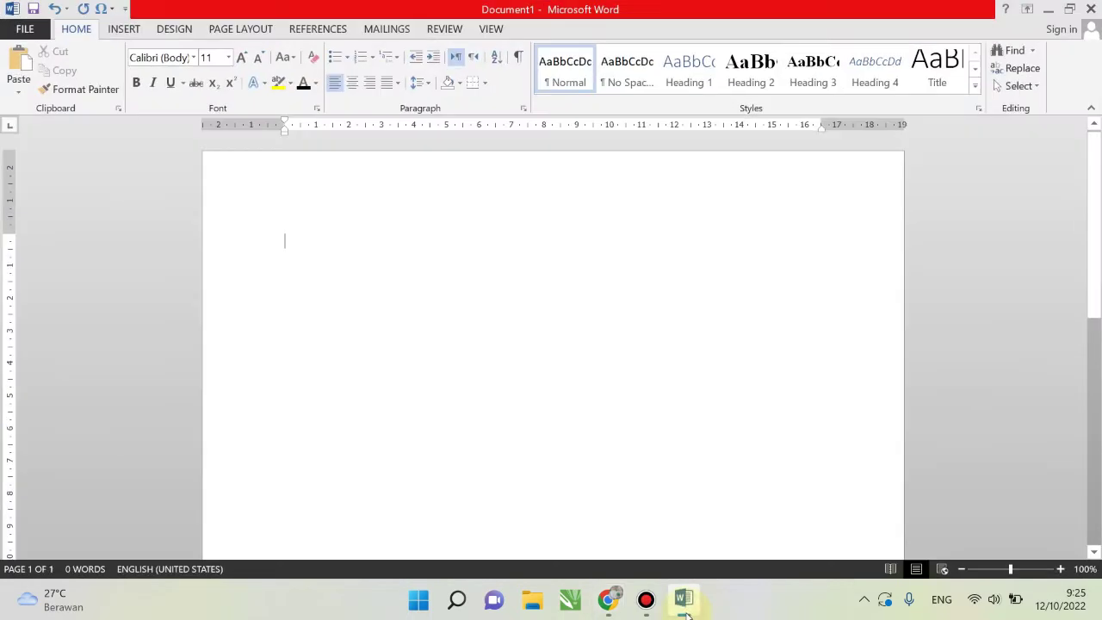
# Paste the article into Document1 with Keep Source Formatting, filling 8 pages of 1968 words
pyautogui.rightClick(302, 233)
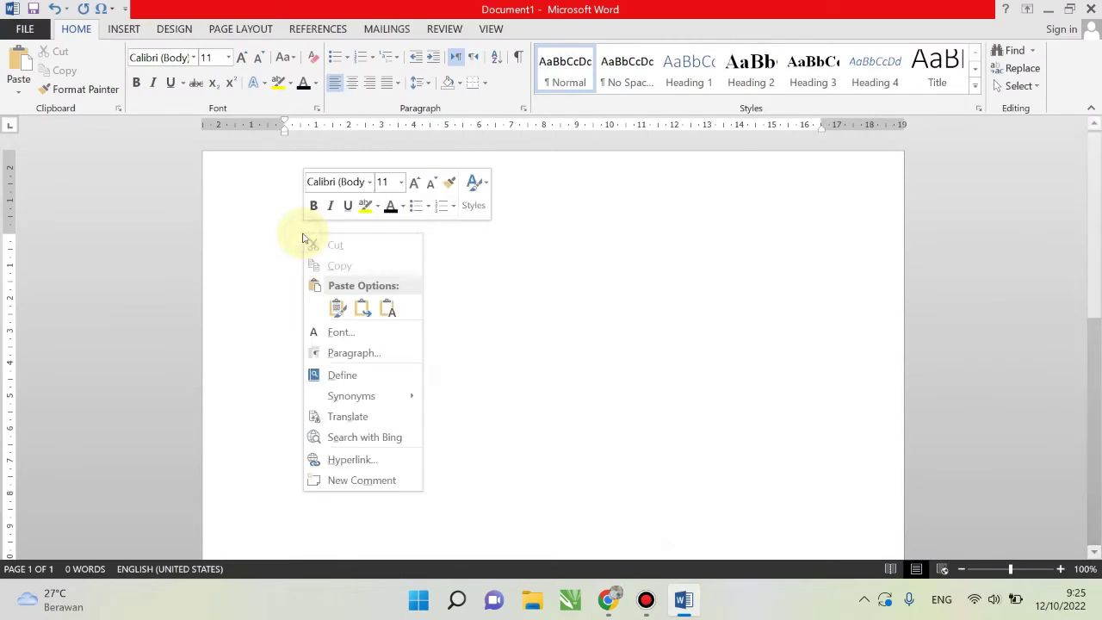
pyautogui.click(336, 310)
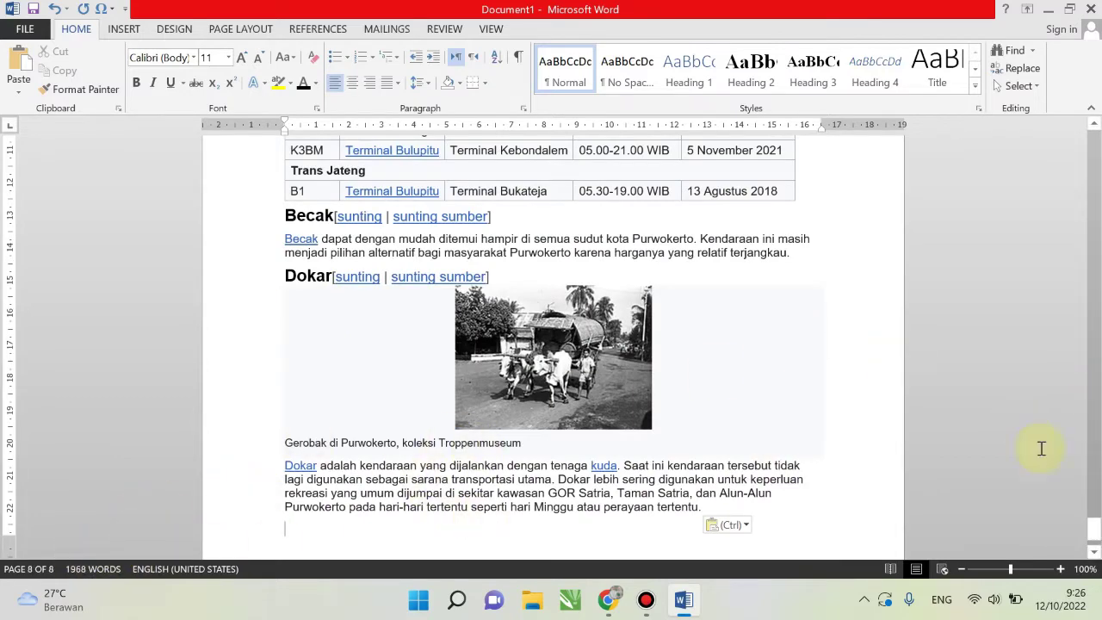
pyautogui.moveTo(1095, 527); pyautogui.dragTo(1064, 253)
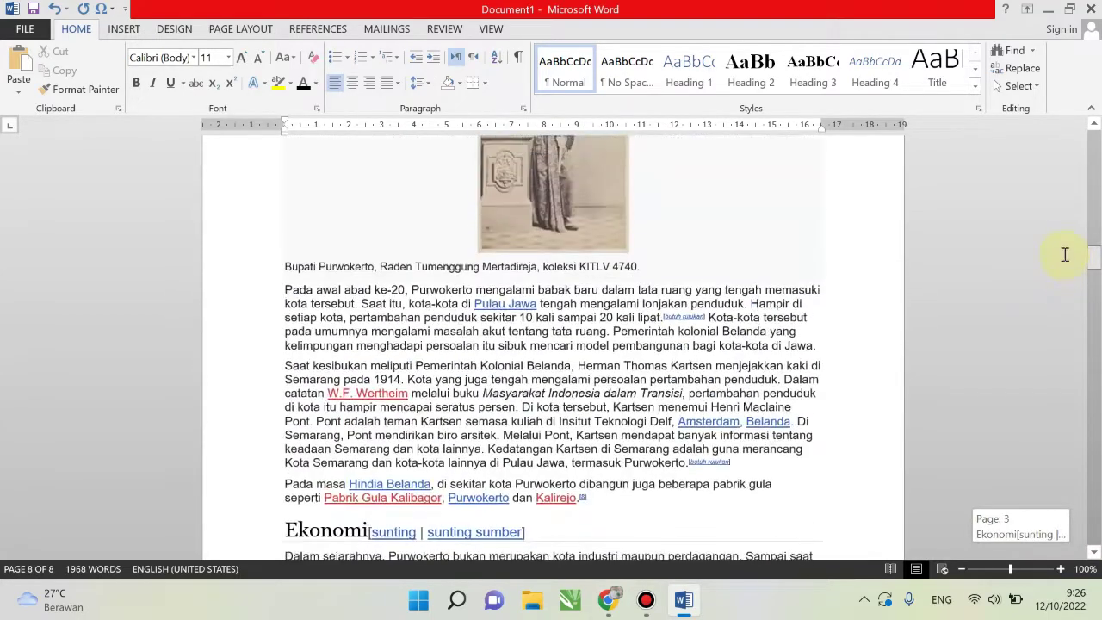
# Select the entire article and set it to Arial 12 pt
pyautogui.click(710, 346)
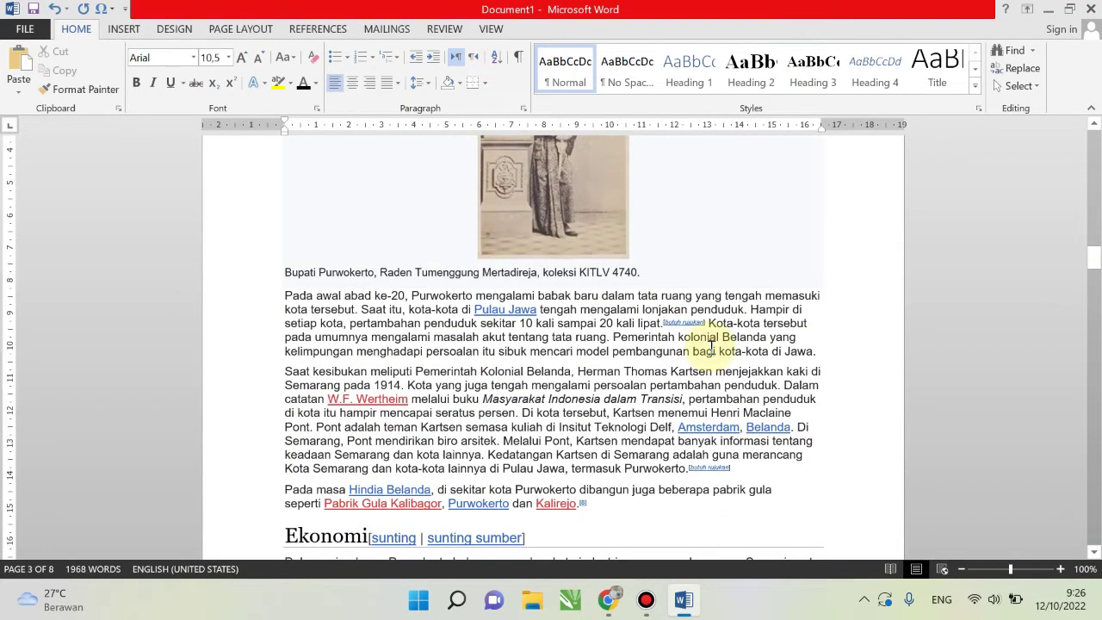
pyautogui.hotkey('ctrl', 'a')
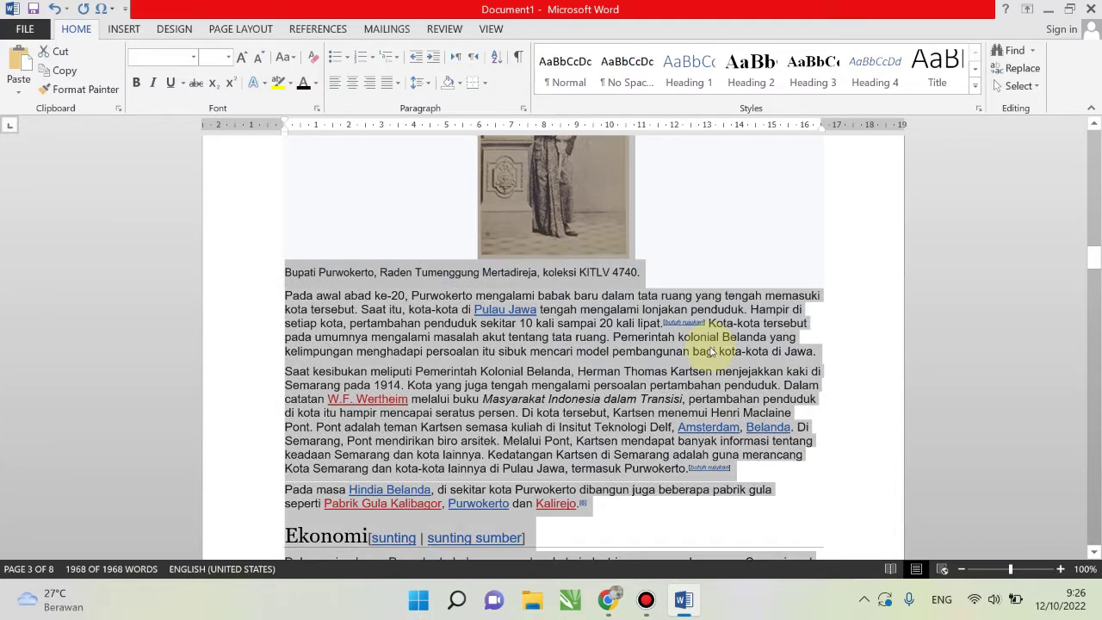
pyautogui.click(195, 57)
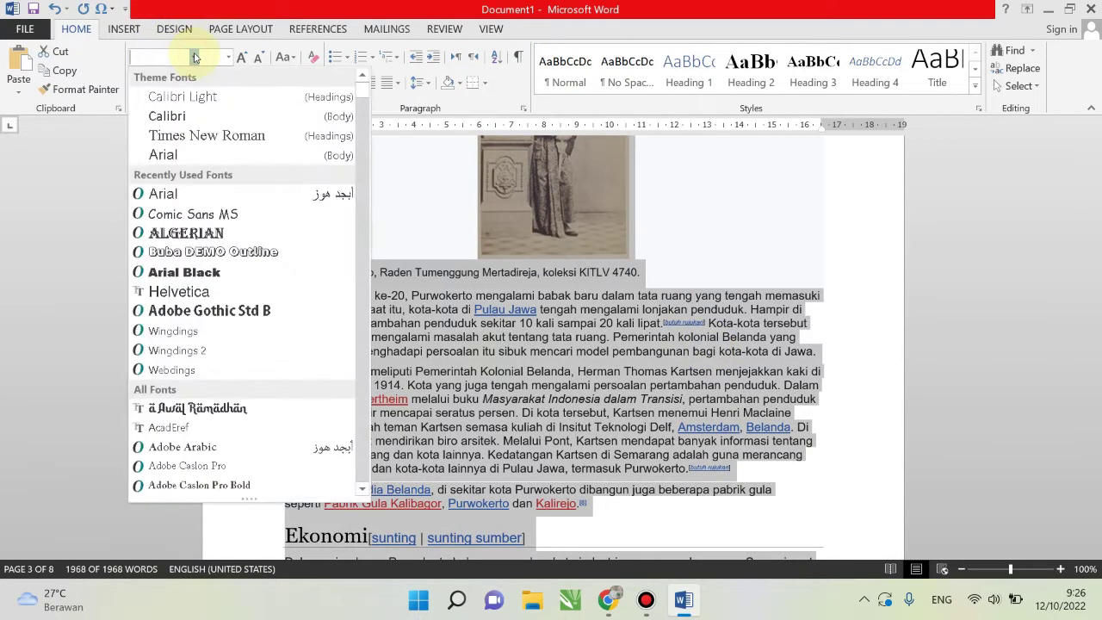
pyautogui.click(177, 156)
pyautogui.click(229, 56)
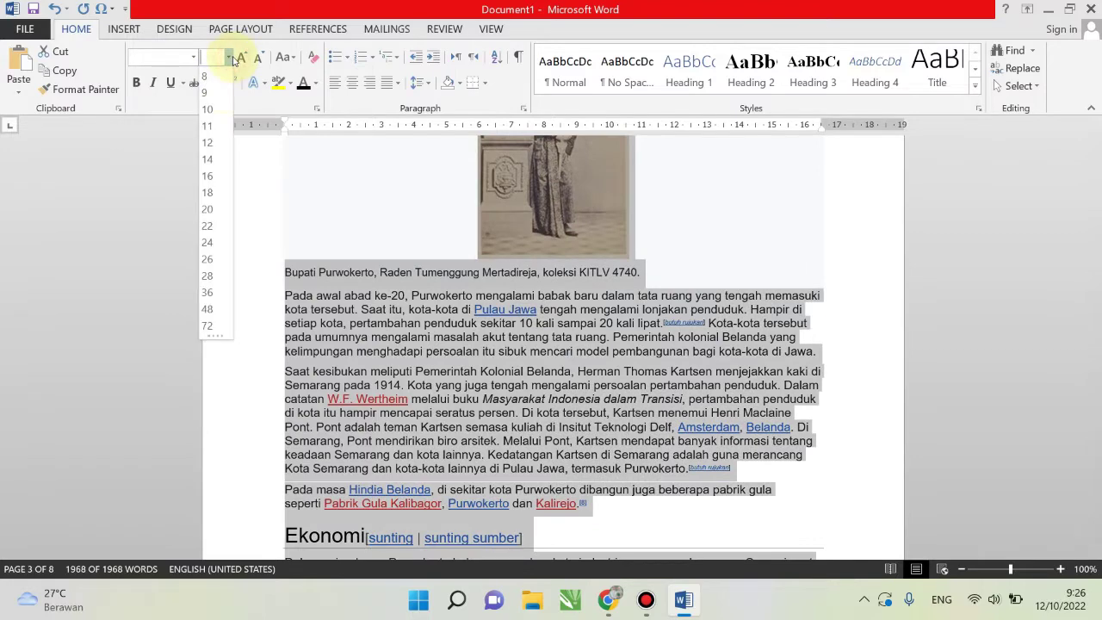
pyautogui.click(207, 143)
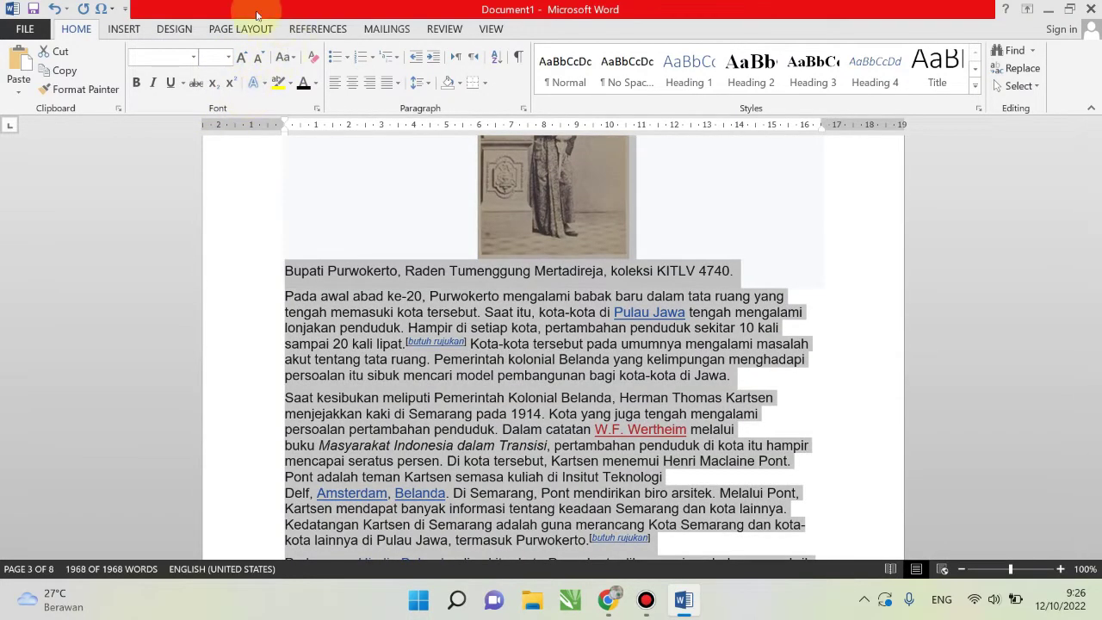
# Set paragraph spacing Before and After to 0 and clear the left and right indents
pyautogui.click(228, 28)
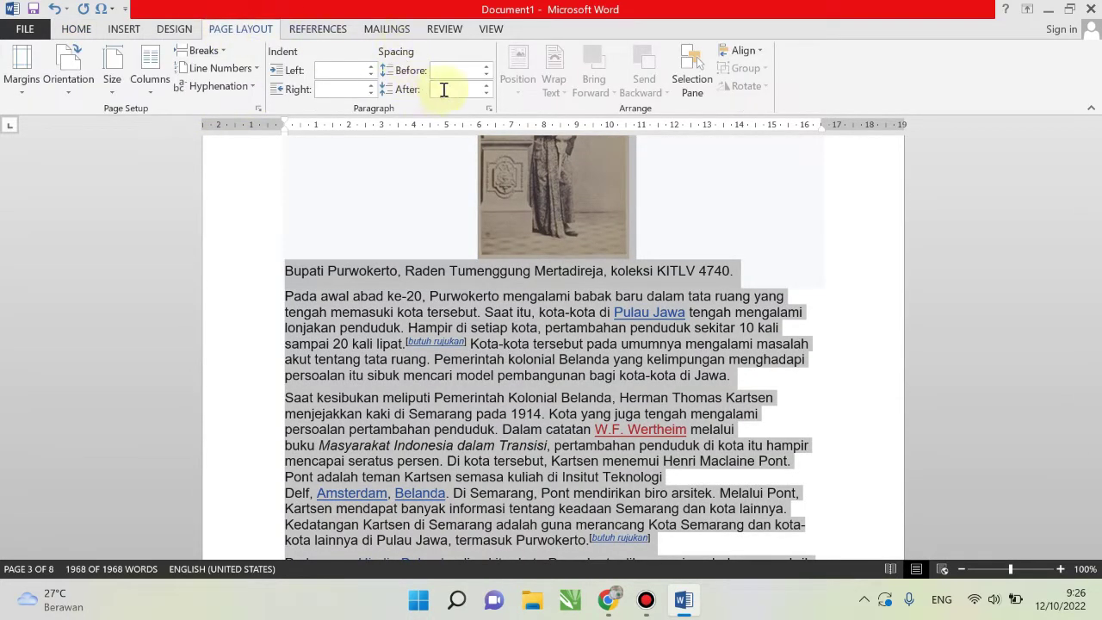
pyautogui.write('0')
pyautogui.press('Return')
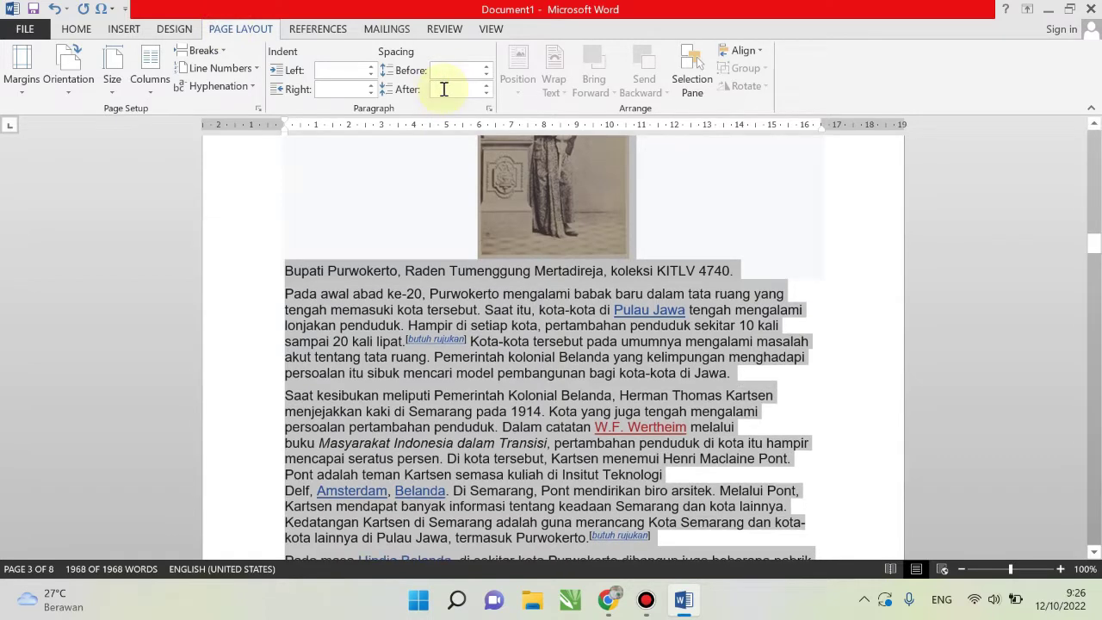
pyautogui.click(447, 72)
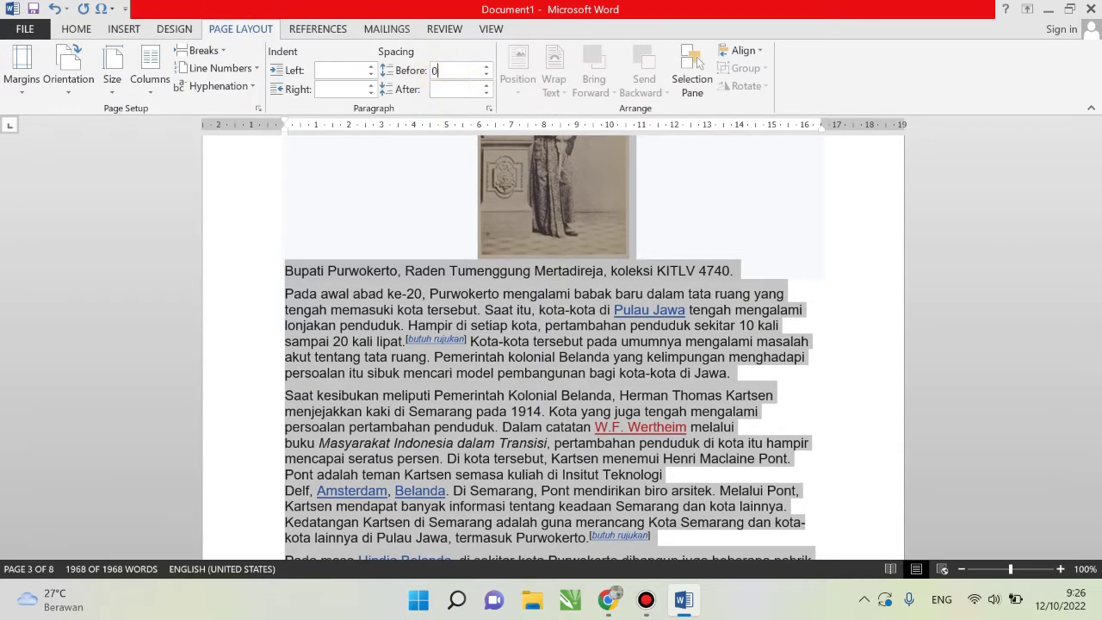
pyautogui.press('Return')
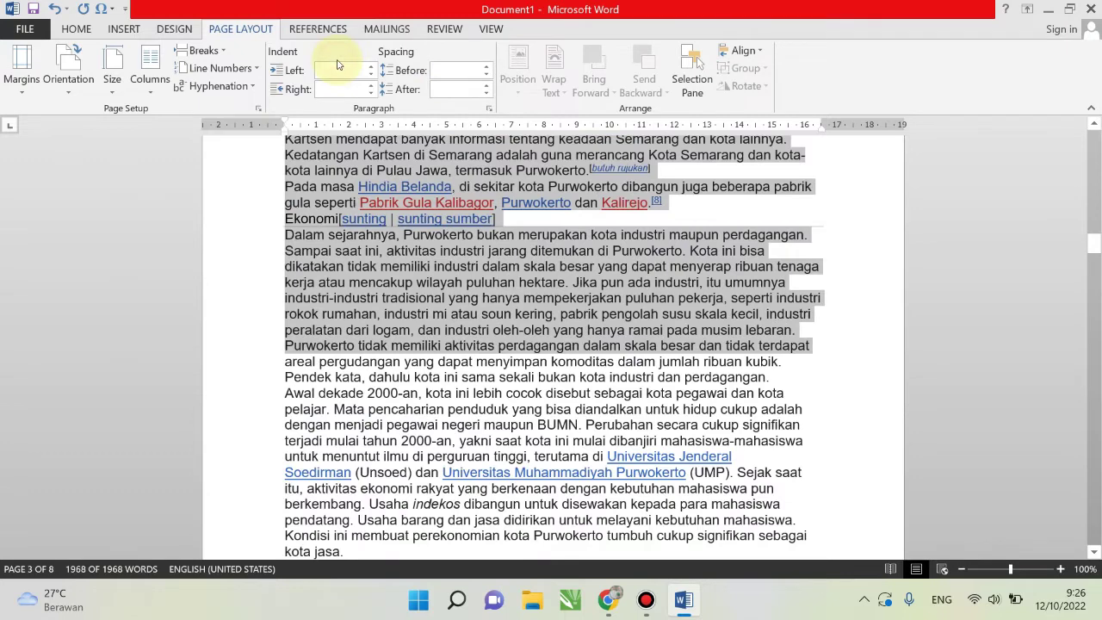
pyautogui.write('0')
pyautogui.click(340, 71)
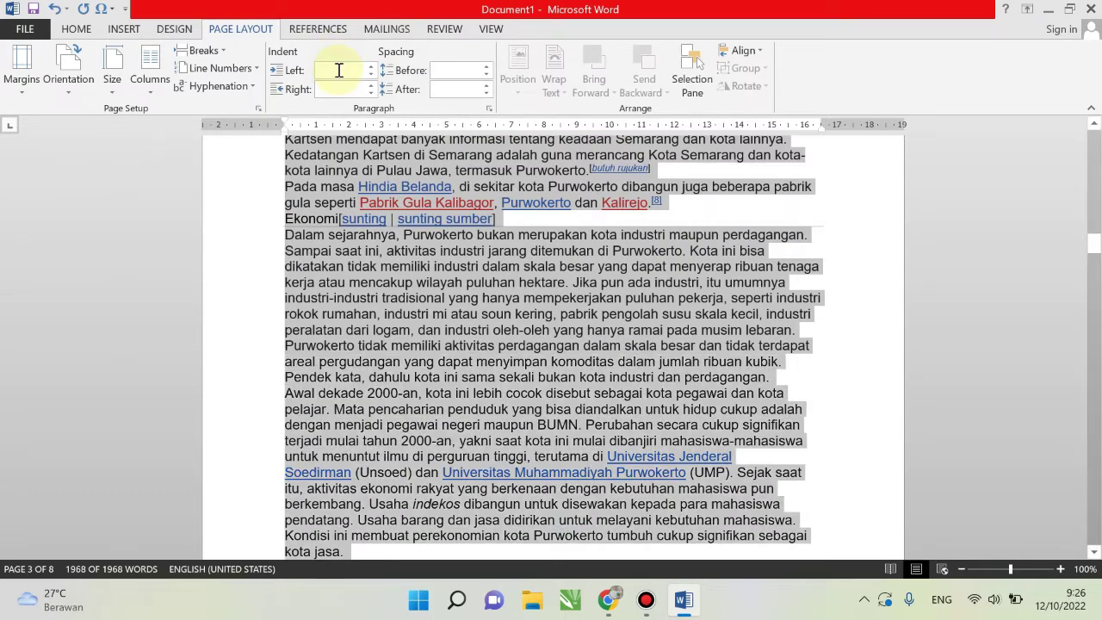
pyautogui.click(338, 90)
pyautogui.write('0')
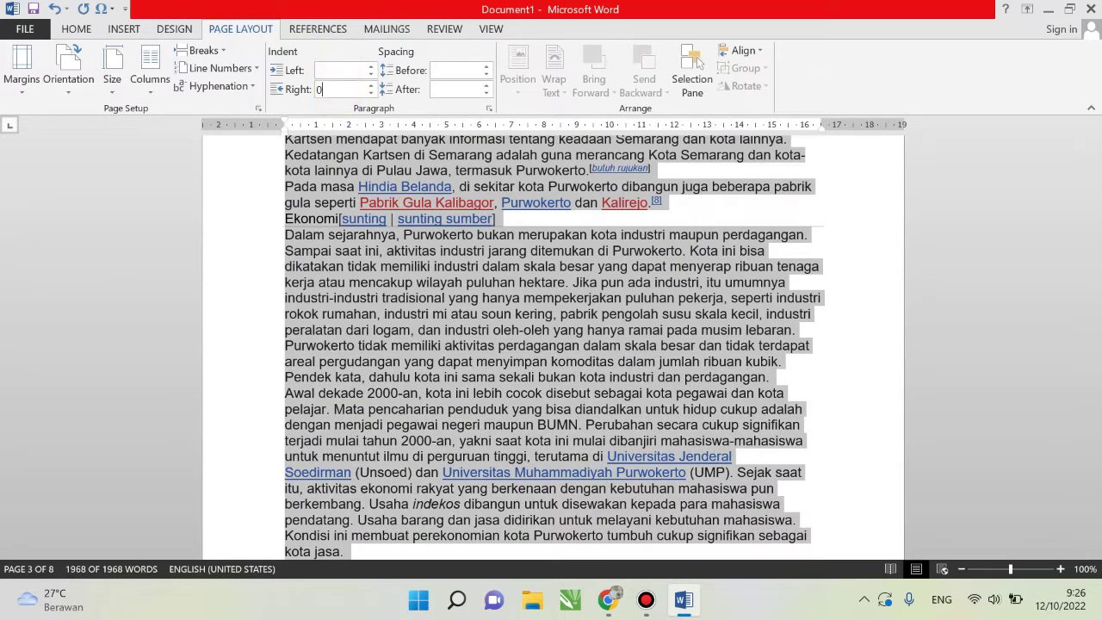
pyautogui.press('BackSpace')
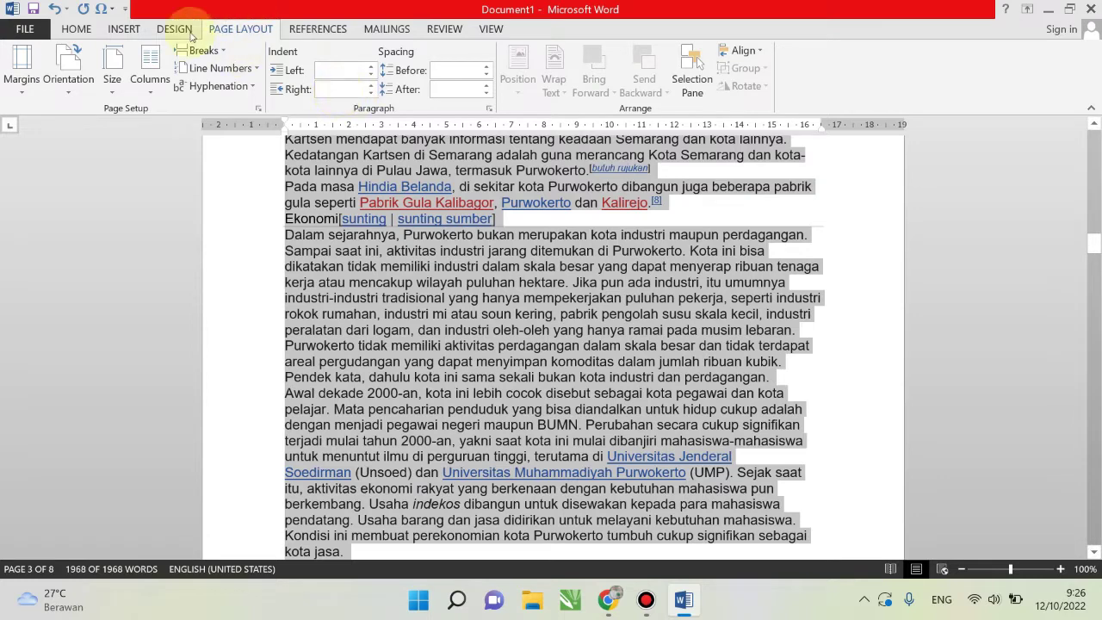
# Turn the link text Automatic black and strip leftover underline and bold formatting
pyautogui.click(76, 32)
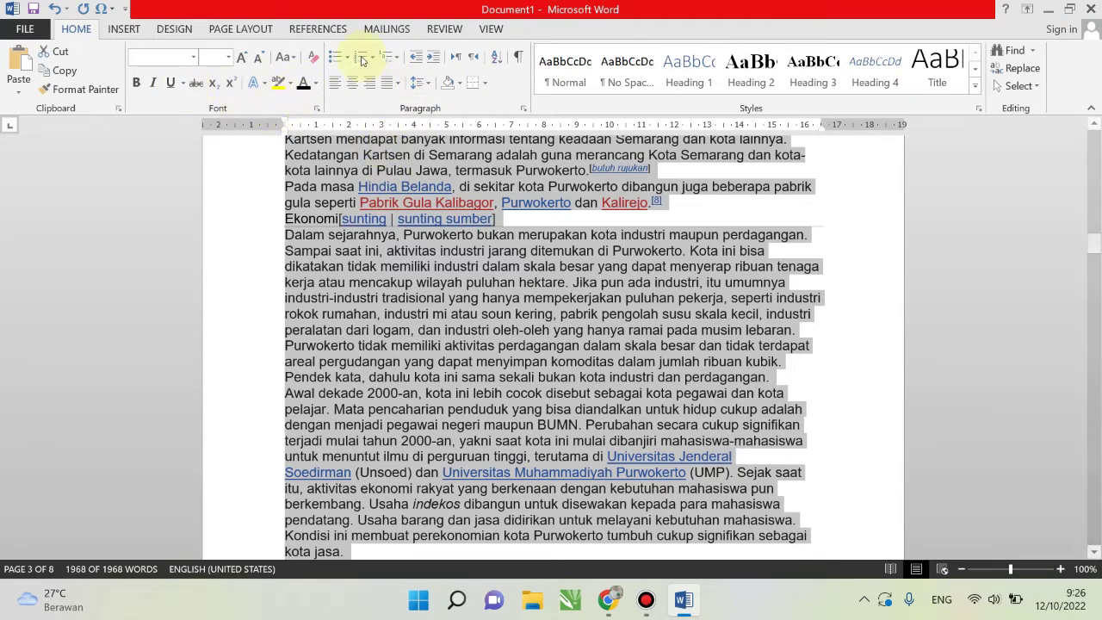
pyautogui.click(315, 87)
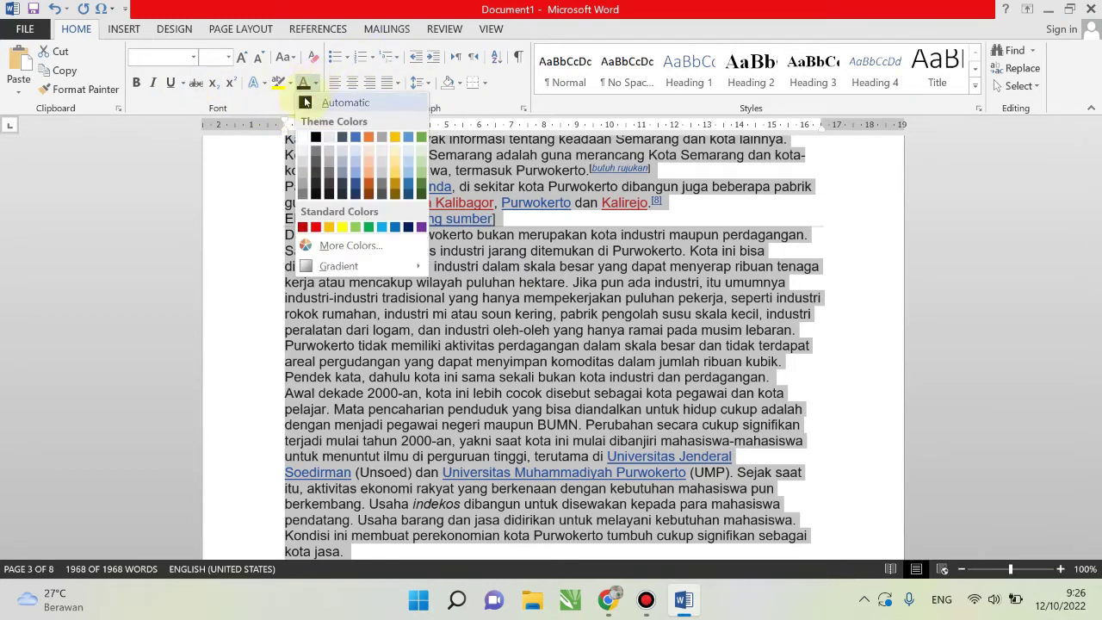
pyautogui.click(307, 95)
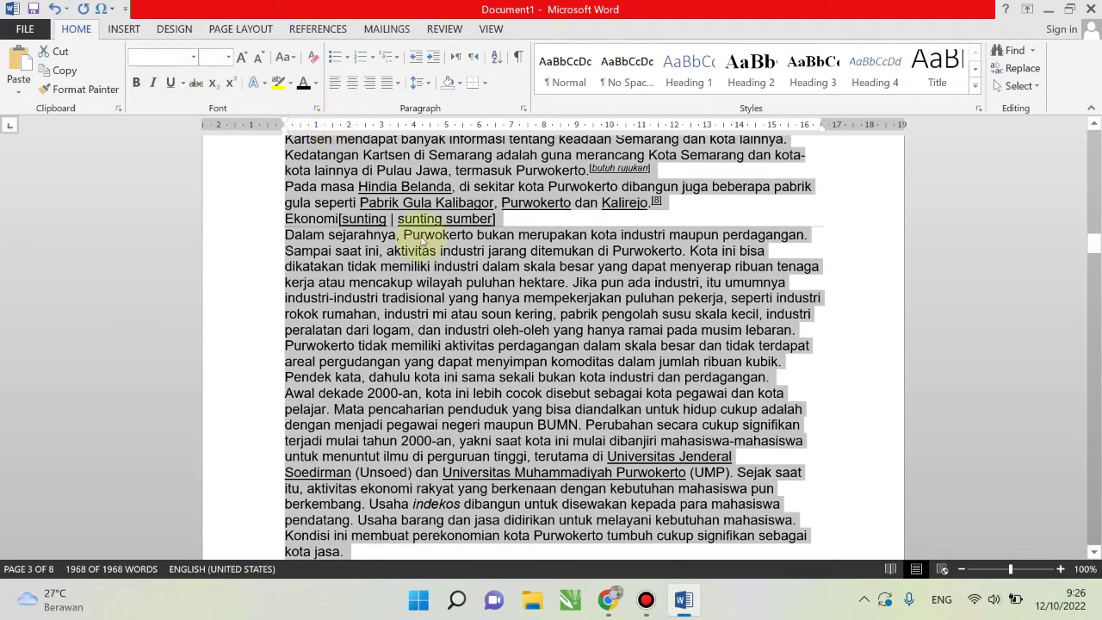
pyautogui.click(171, 86)
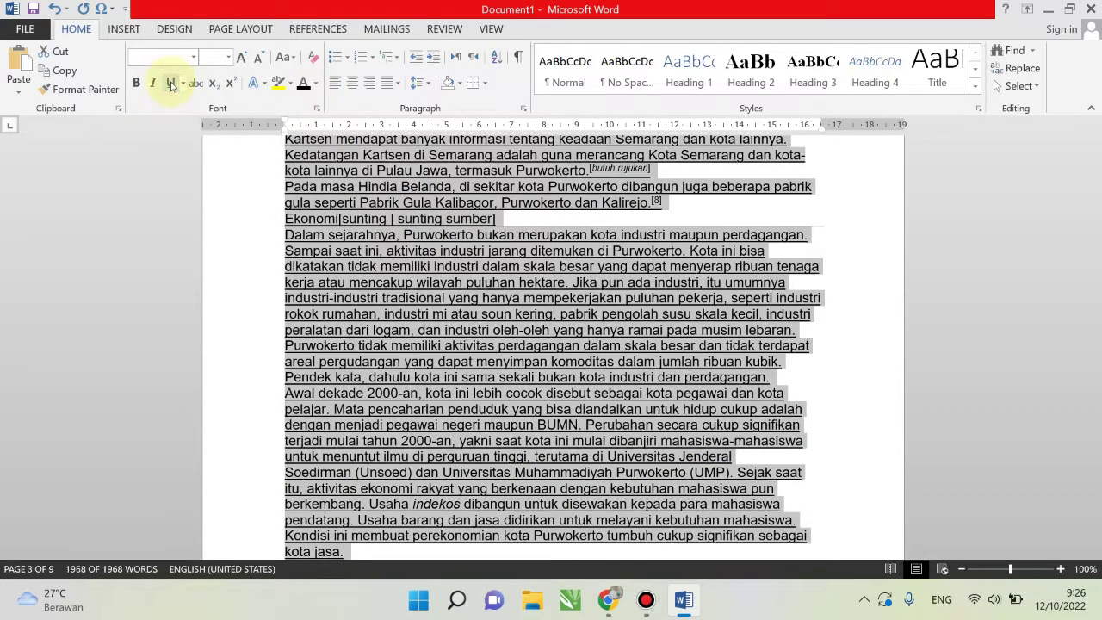
pyautogui.click(172, 86)
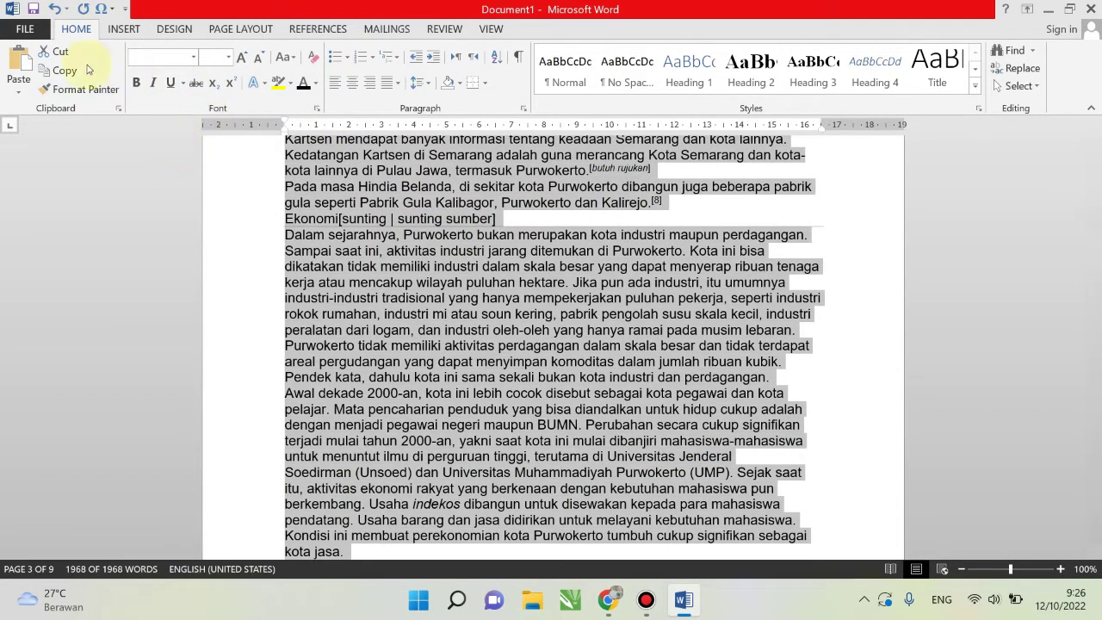
pyautogui.click(136, 83)
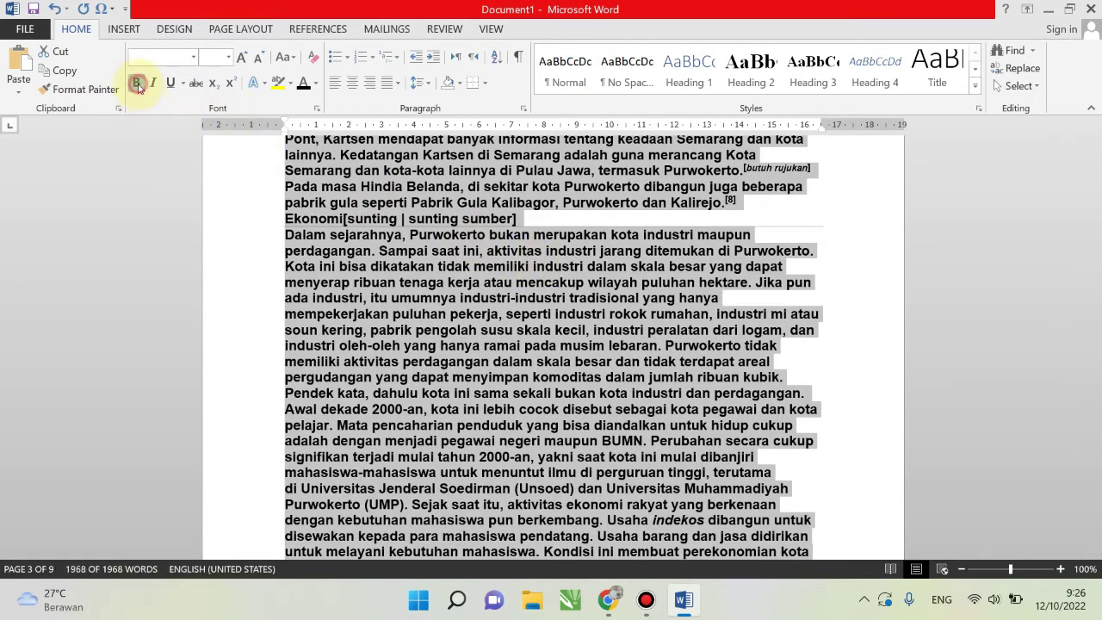
pyautogui.click(136, 83)
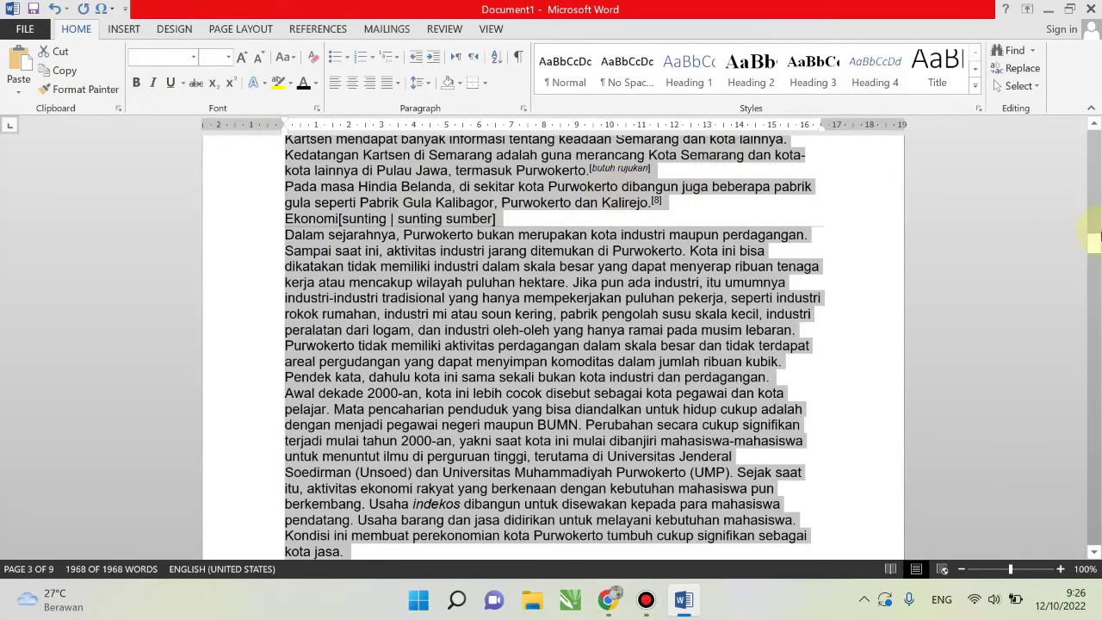
pyautogui.moveTo(1095, 237); pyautogui.dragTo(1094, 129)
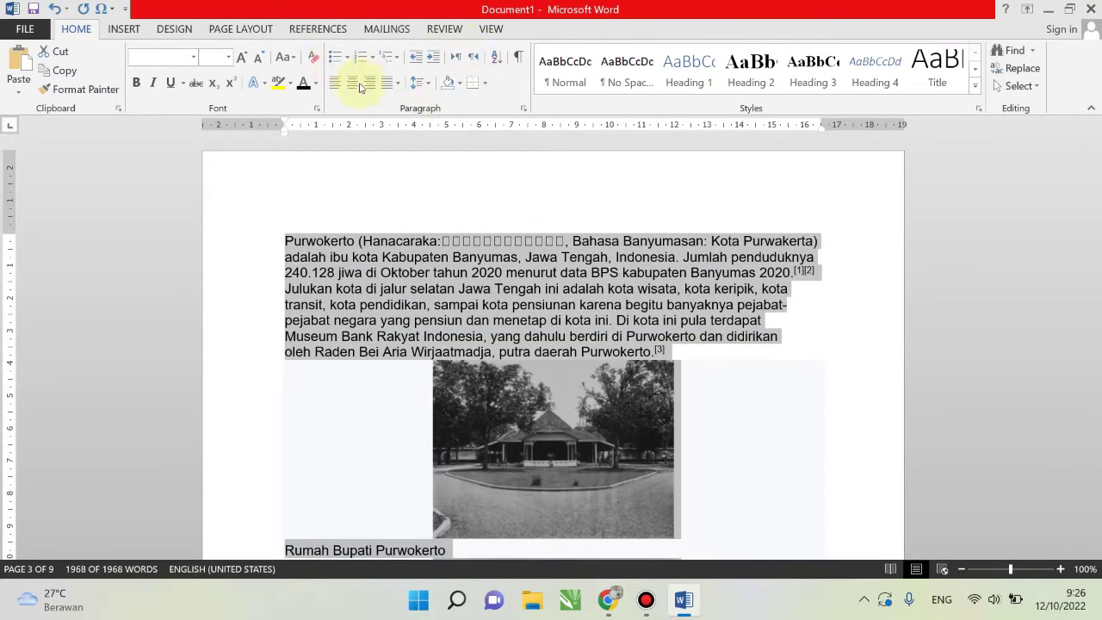
# Justify the whole article text
pyautogui.click(394, 83)
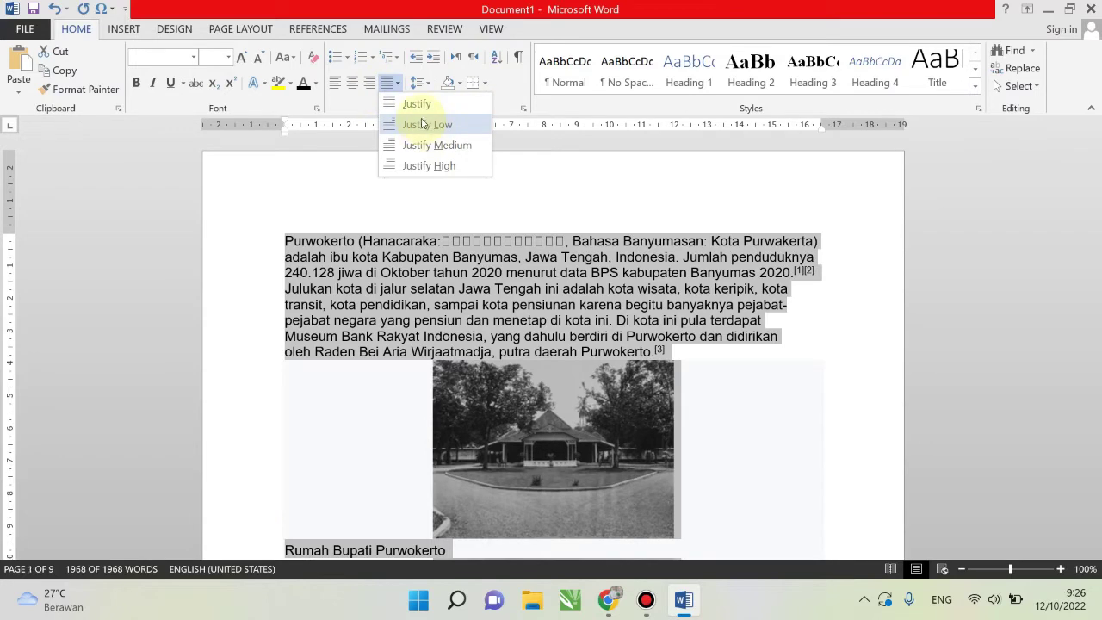
pyautogui.click(421, 104)
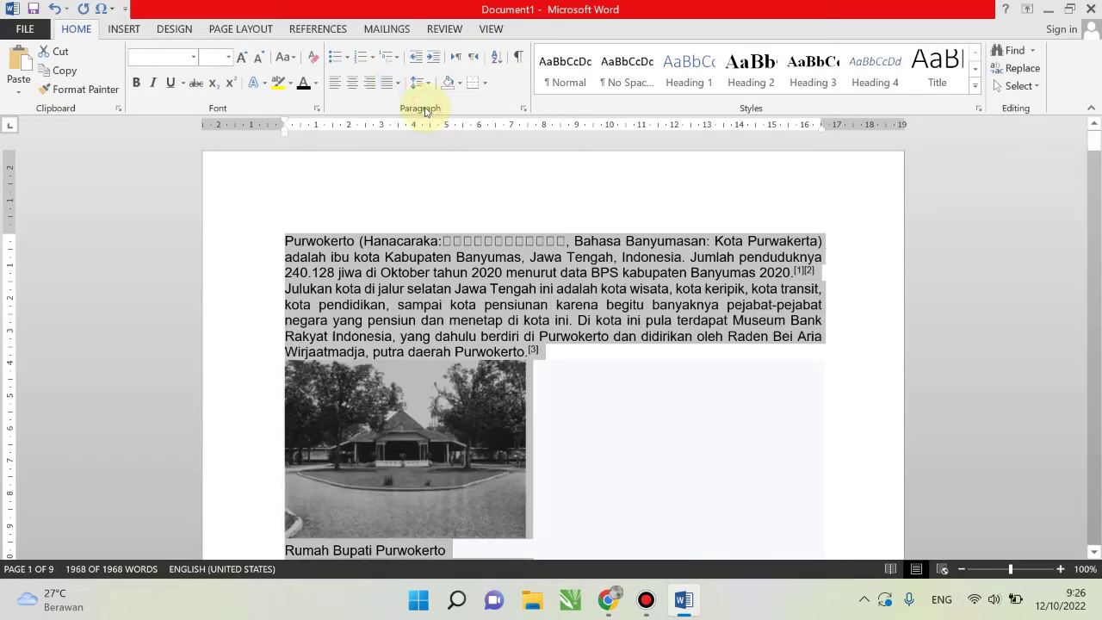
pyautogui.click(590, 405)
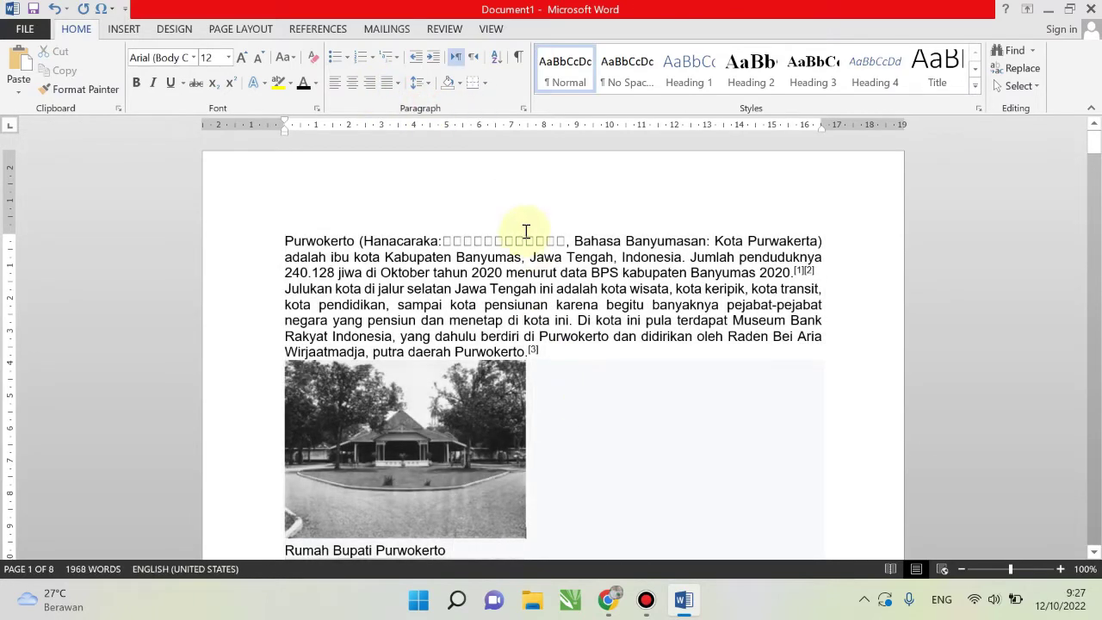
# Add a centred 'PURWOKERTO' title line above the first paragraph
pyautogui.click(278, 238)
pyautogui.press('Return')
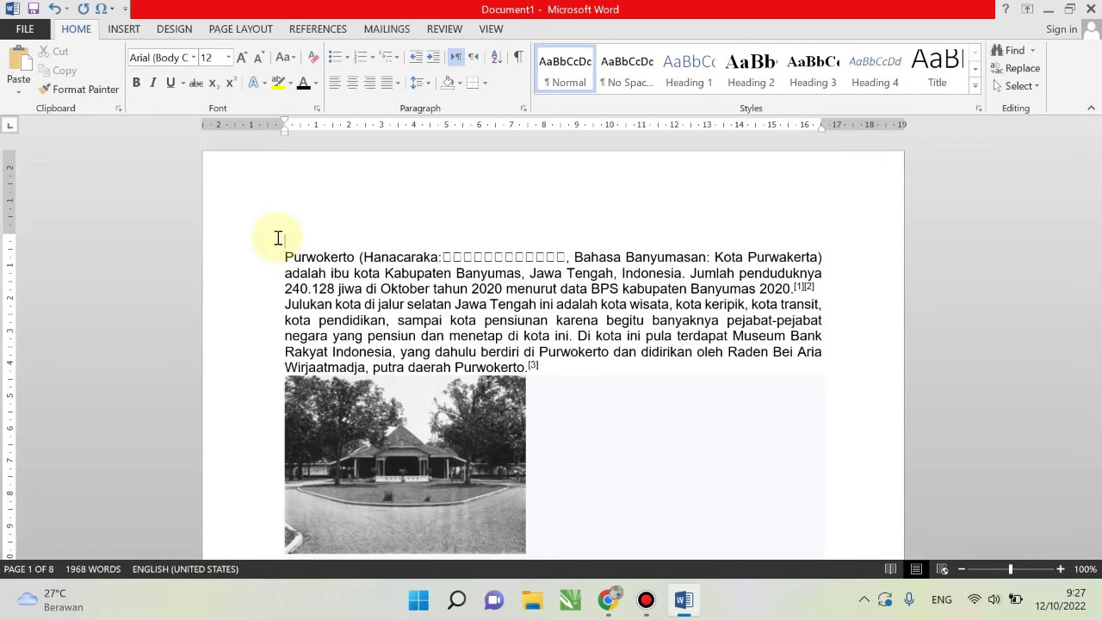
pyautogui.write('PURWOKERTO')
pyautogui.moveTo(280, 240); pyautogui.dragTo(387, 239)
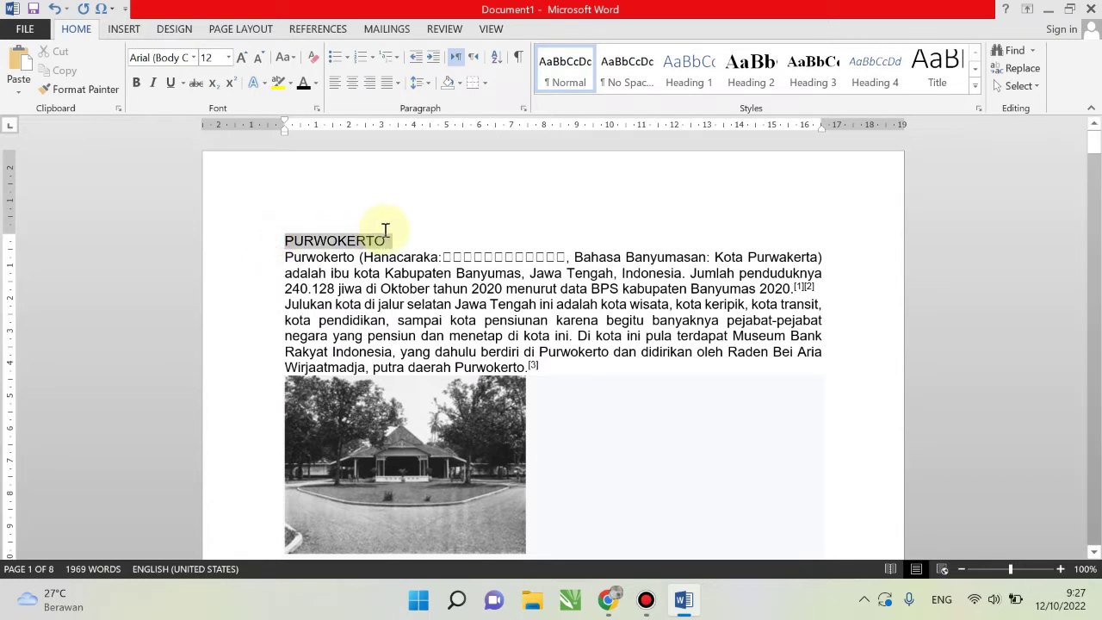
pyautogui.click(358, 80)
pyautogui.click(643, 329)
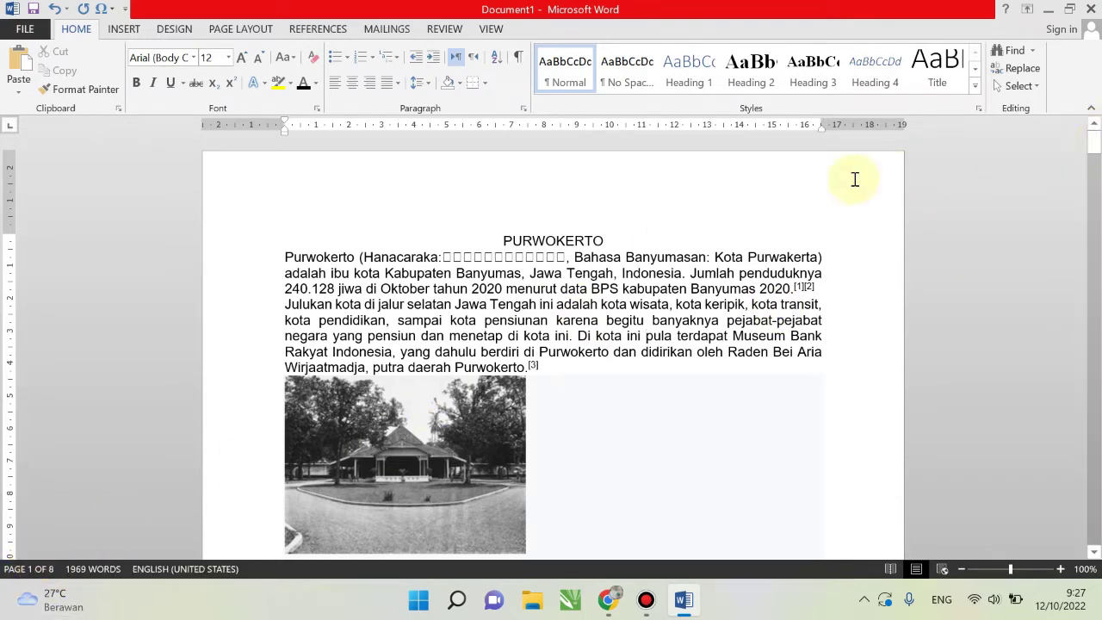
# Scroll back to the top of the article and switch to the INSERT ribbon
pyautogui.moveTo(1093, 139); pyautogui.dragTo(1092, 187)
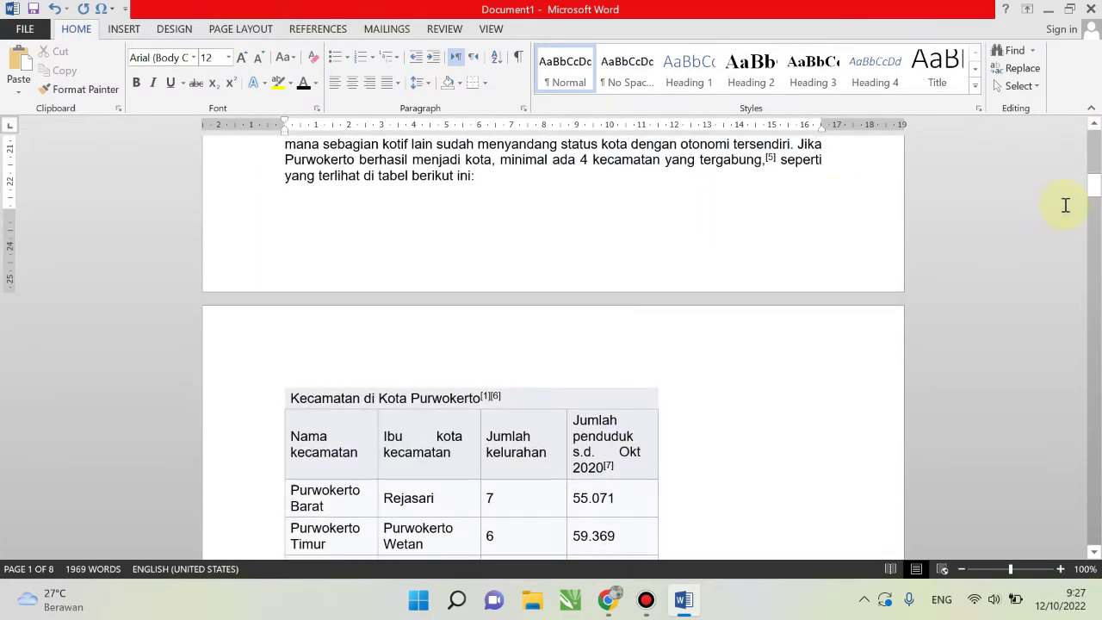
pyautogui.moveTo(1089, 194); pyautogui.dragTo(1088, 127)
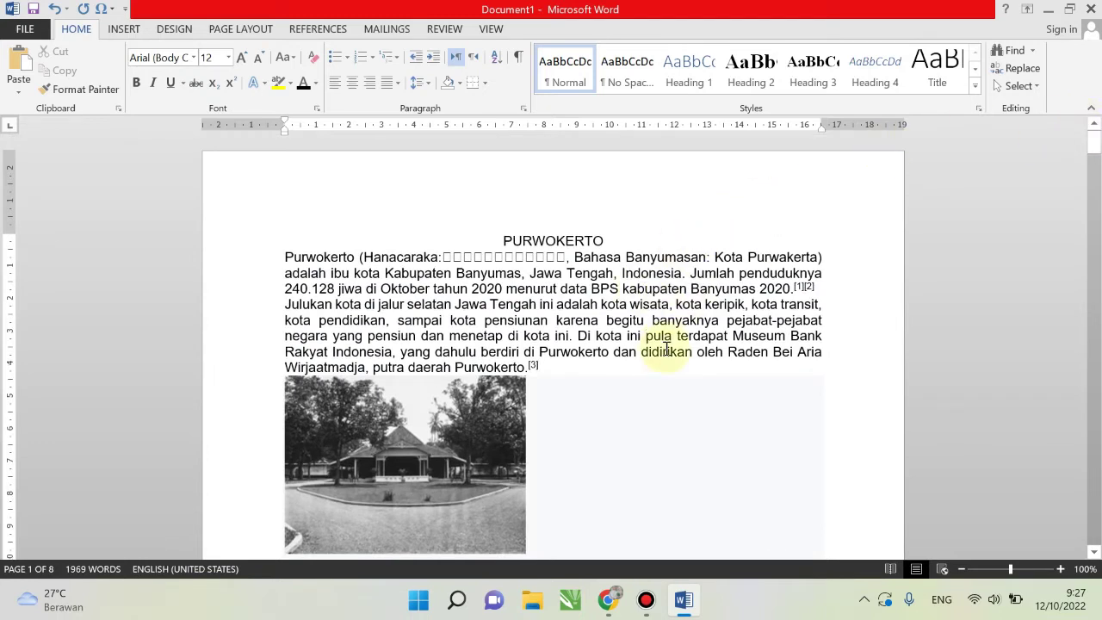
pyautogui.click(699, 375)
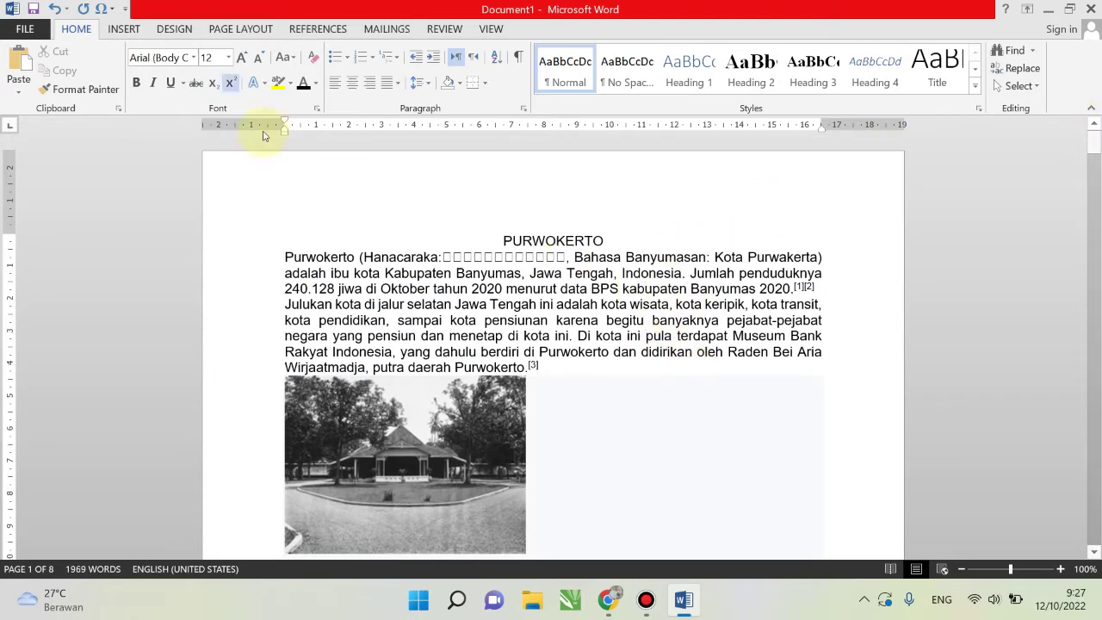
pyautogui.click(118, 31)
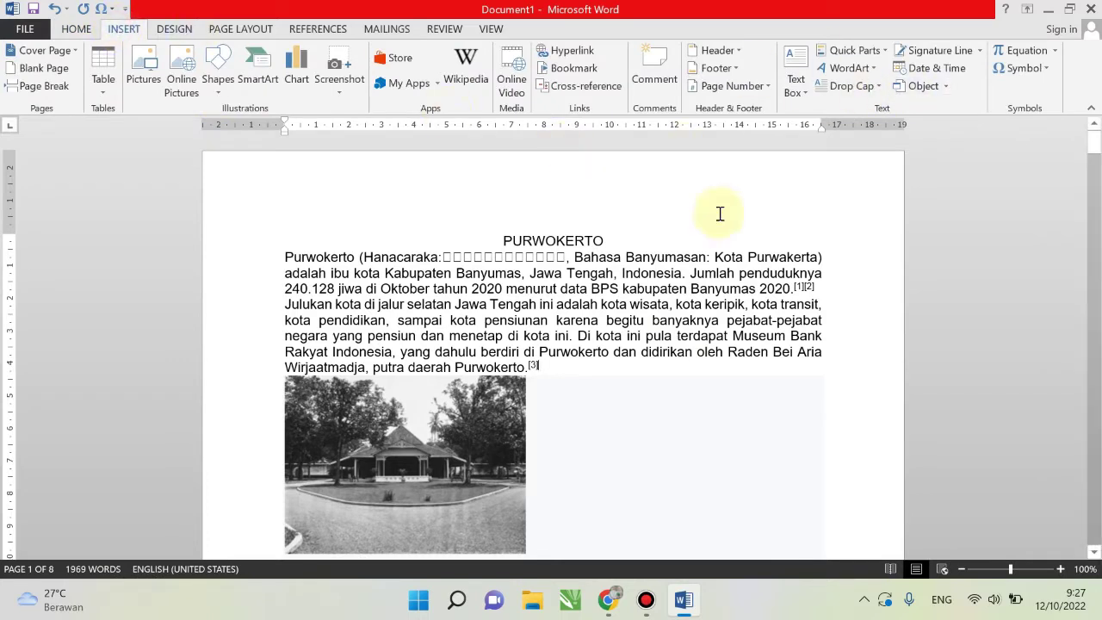
# Format page numbers as 1, 2, 3, continuing from the previous section
pyautogui.click(762, 88)
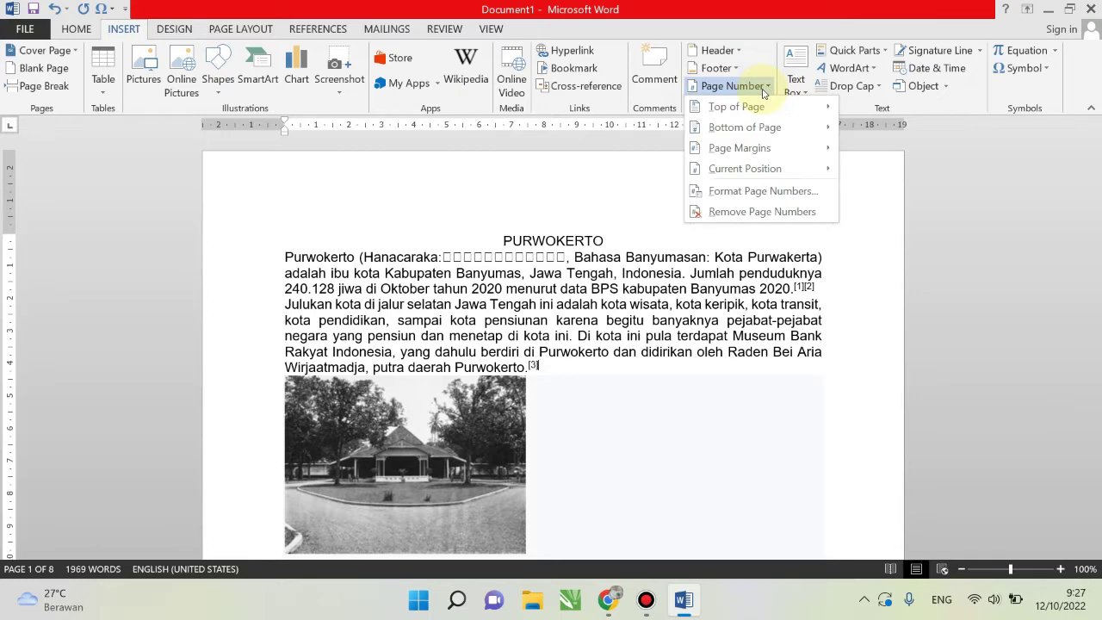
pyautogui.click(769, 189)
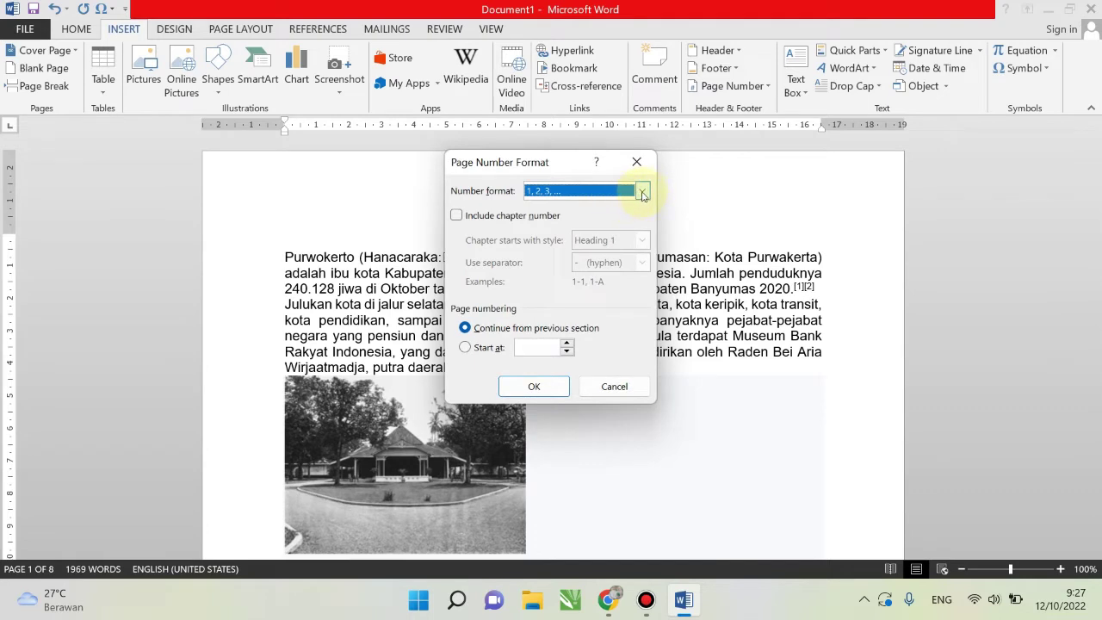
pyautogui.click(641, 192)
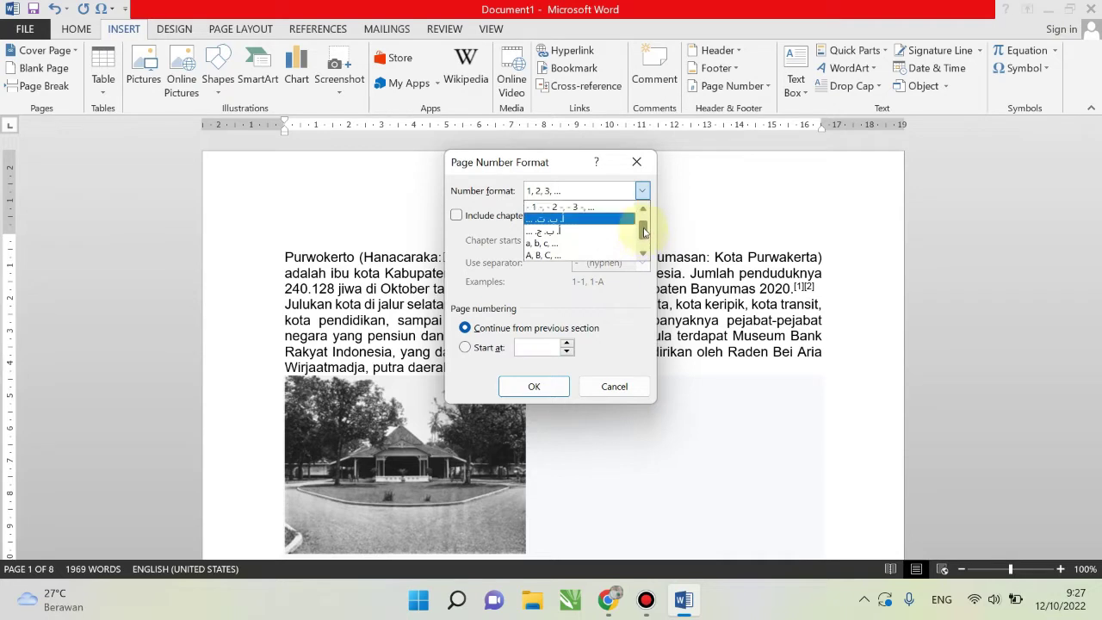
pyautogui.moveTo(643, 230); pyautogui.dragTo(643, 223)
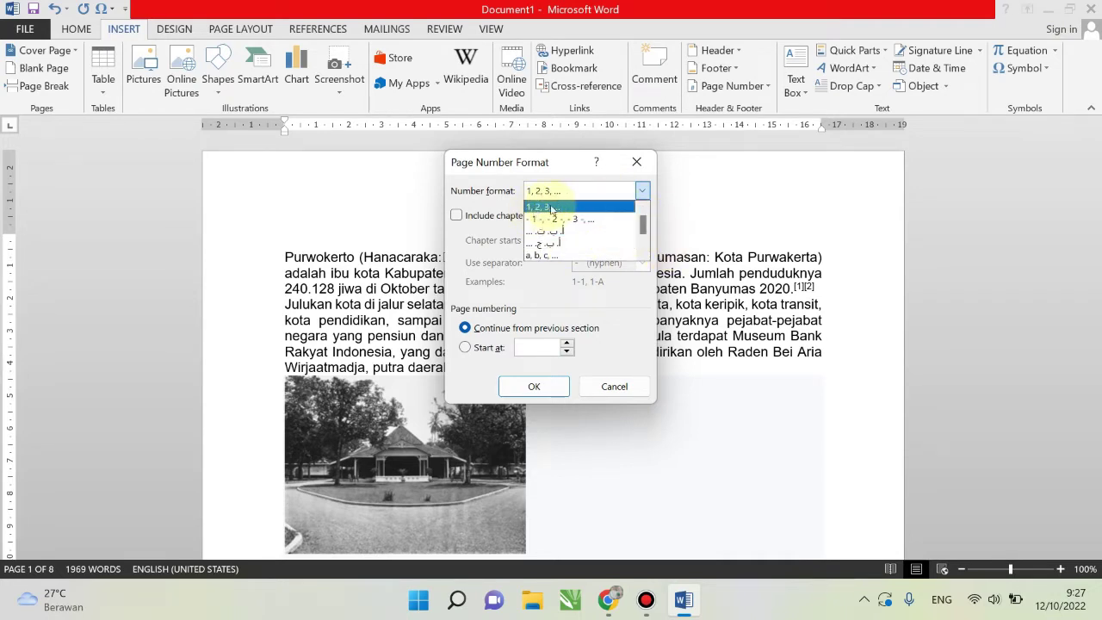
pyautogui.click(553, 208)
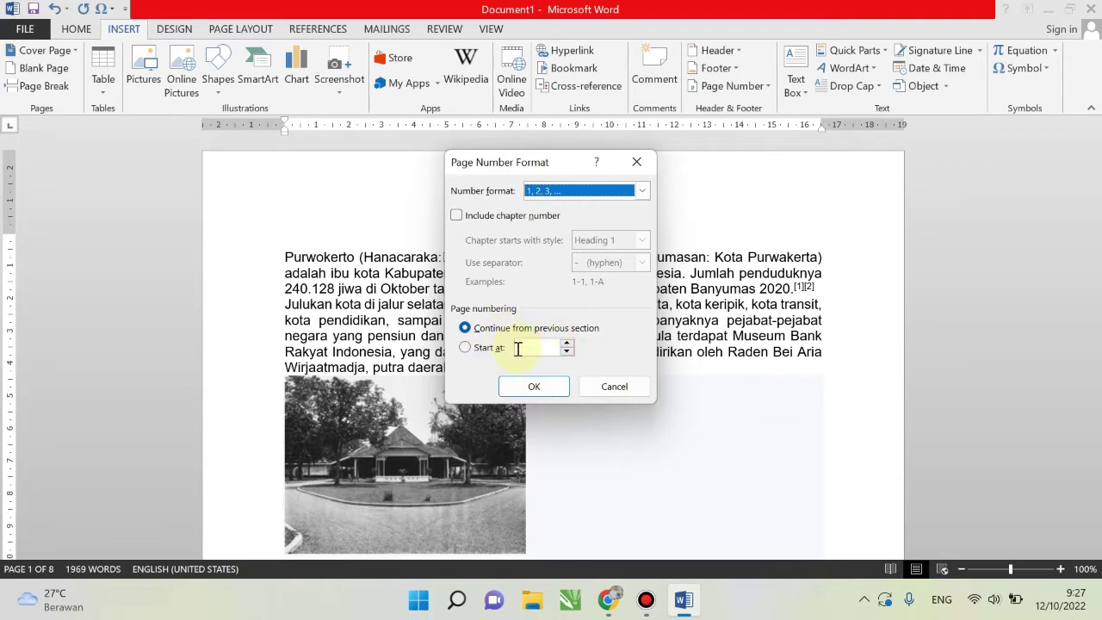
pyautogui.click(534, 348)
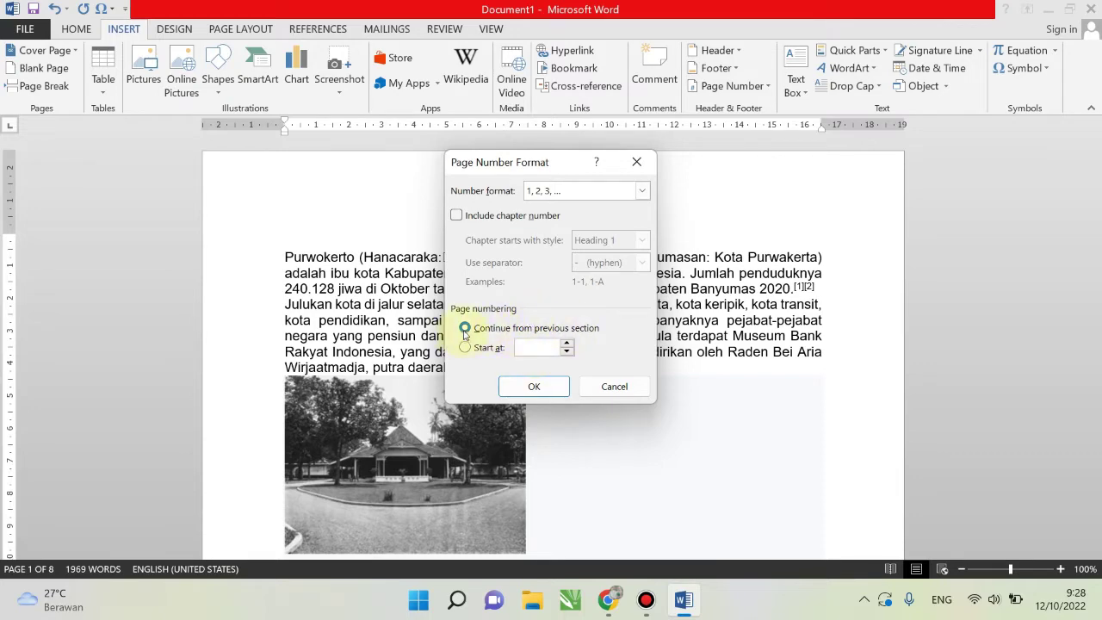
pyautogui.click(464, 330)
pyautogui.click(534, 387)
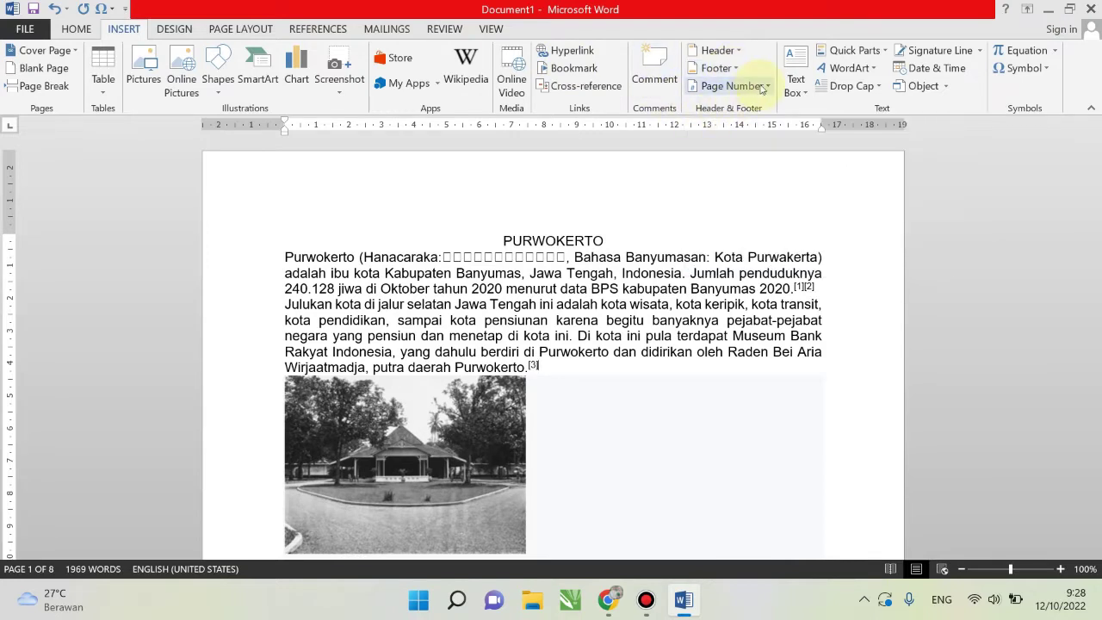
# Insert Plain Number 3 page numbers at the bottom right of every page footer, numbered 1 to 8
pyautogui.click(760, 88)
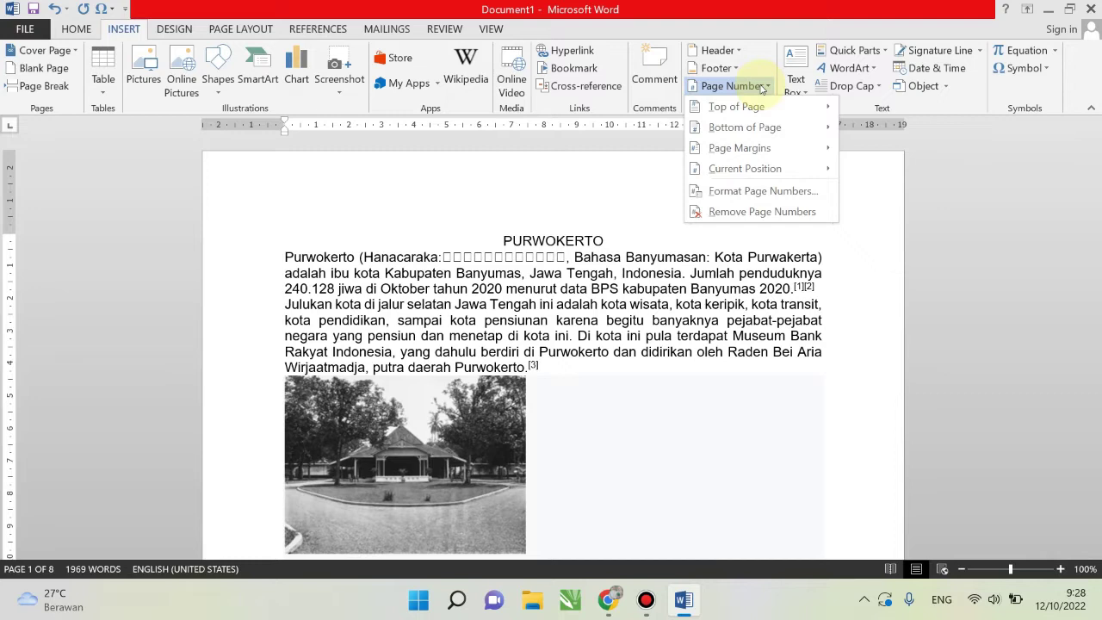
pyautogui.moveTo(759, 129)
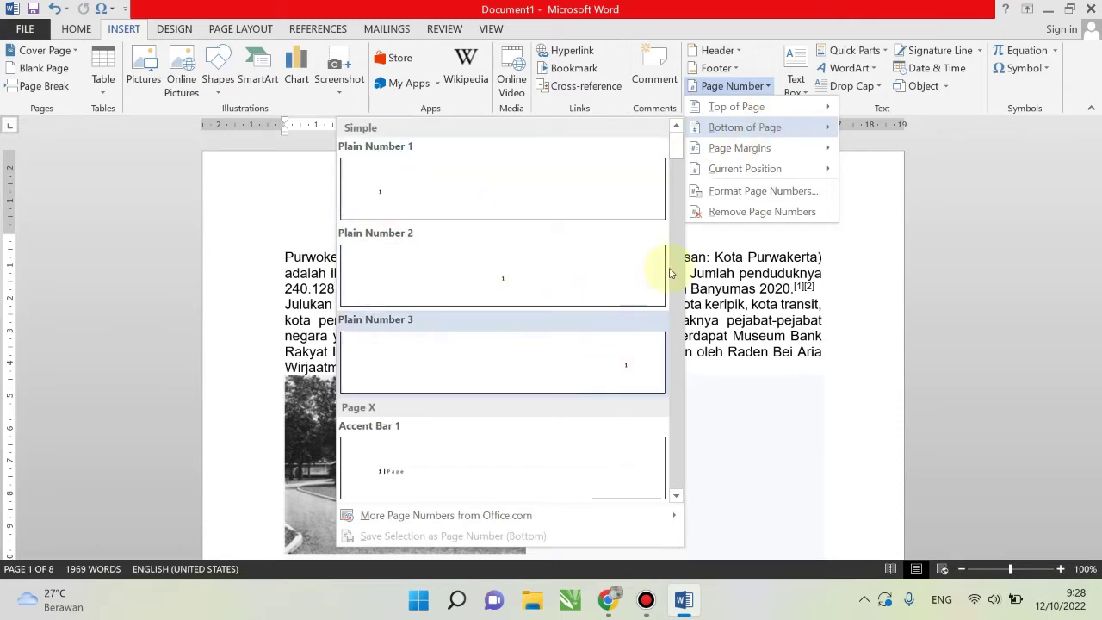
pyautogui.moveTo(796, 110)
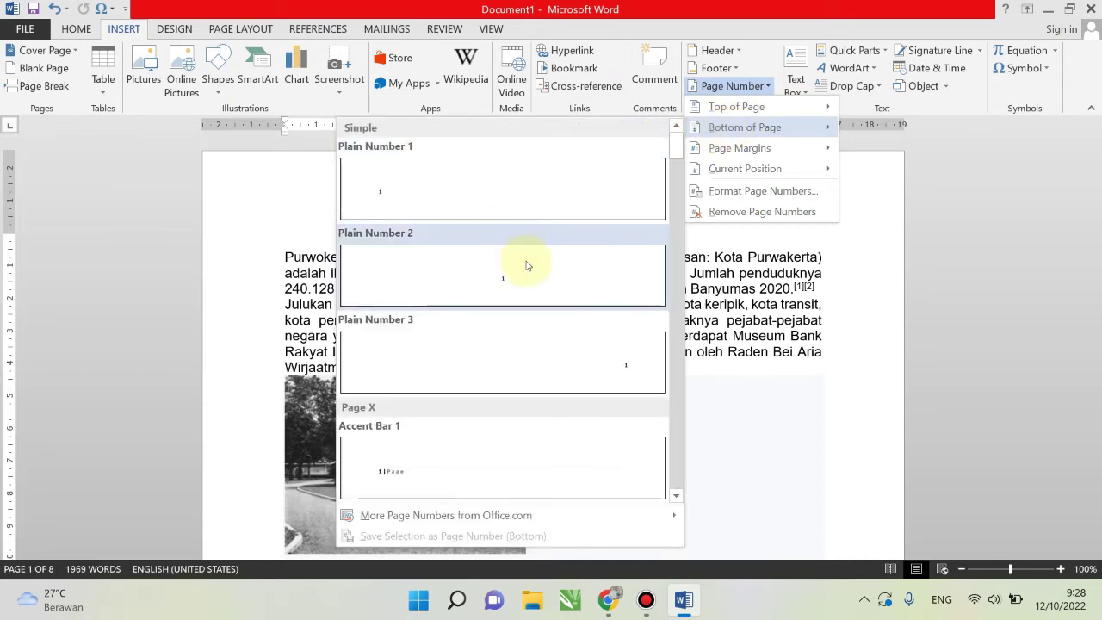
pyautogui.click(617, 354)
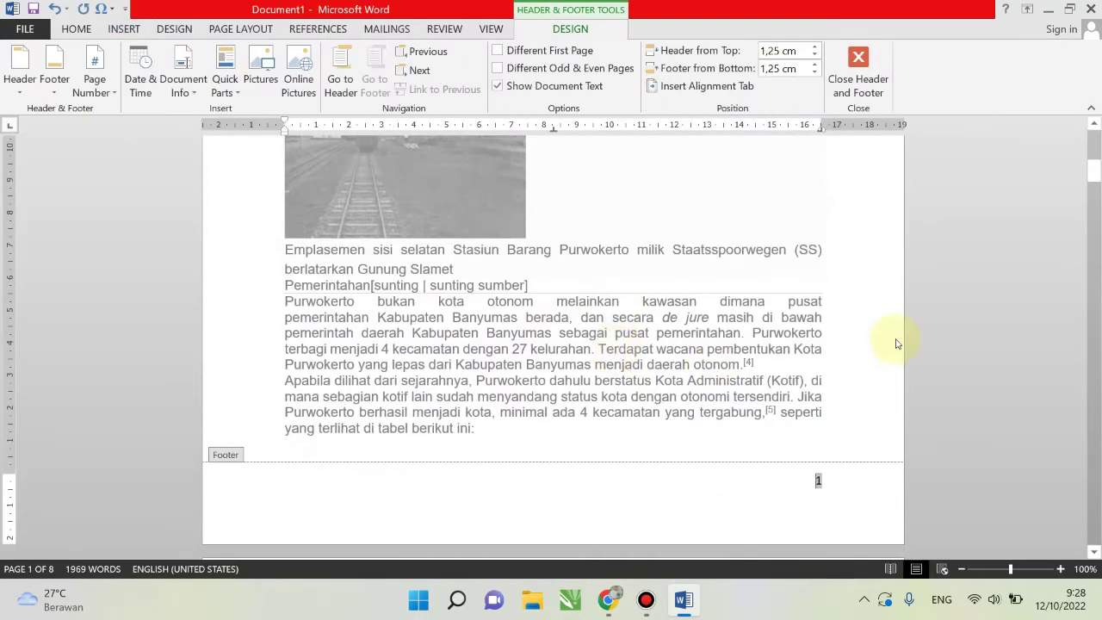
pyautogui.moveTo(1098, 167)
pyautogui.mouseDown()
pyautogui.moveTo(1098, 143)
pyautogui.moveTo(1094, 533)
pyautogui.mouseUp()
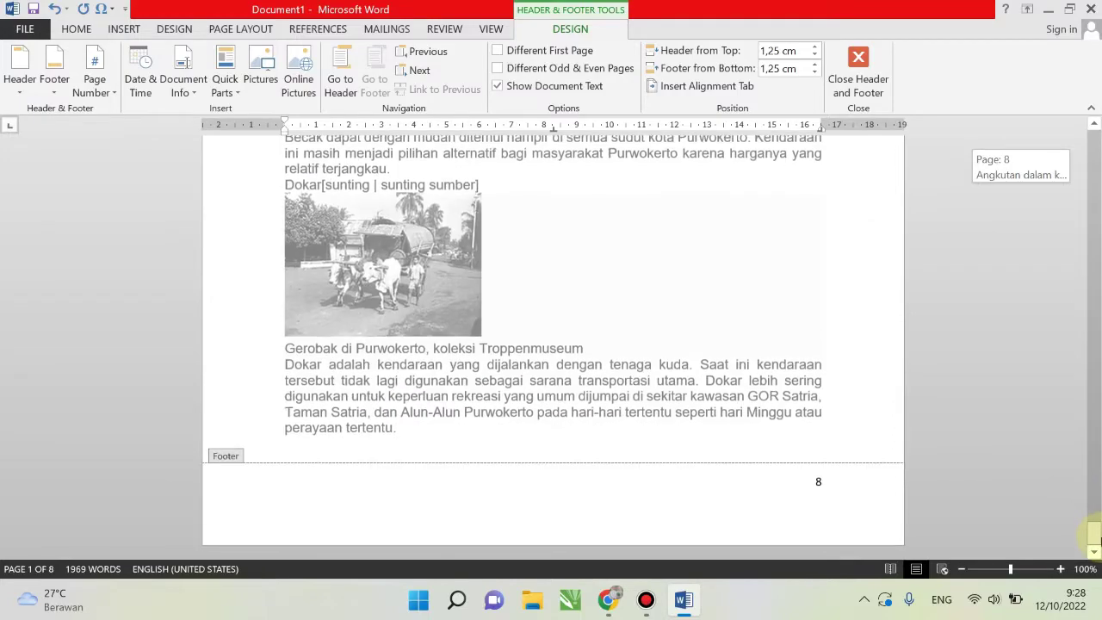
pyautogui.click(856, 71)
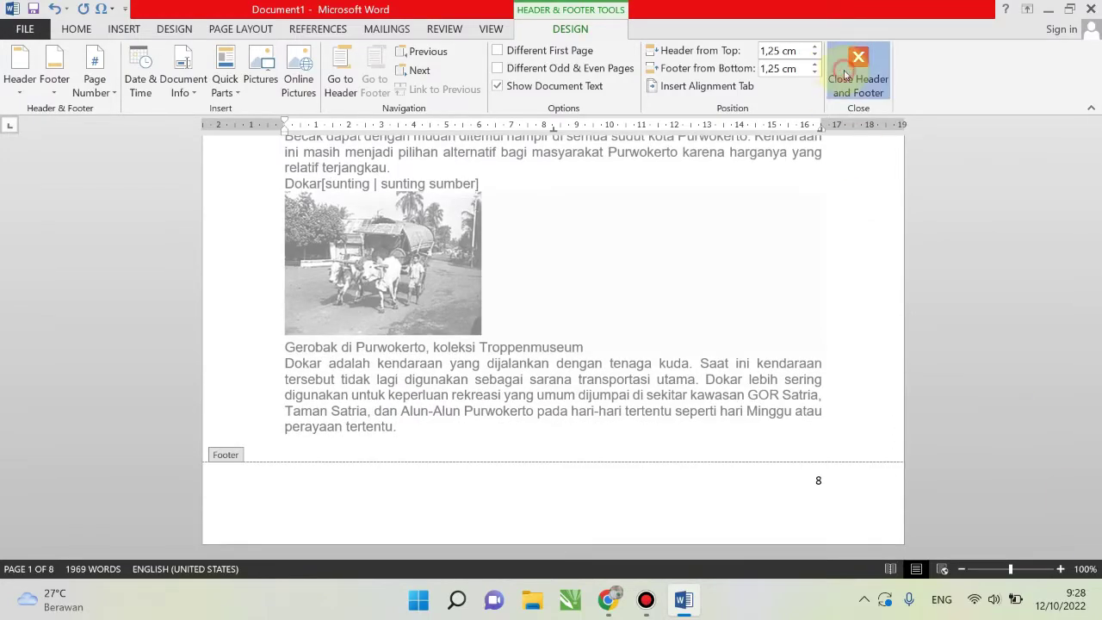
# Remove the existing page numbers from the document
pyautogui.moveTo(1098, 170)
pyautogui.mouseDown()
pyautogui.moveTo(1098, 206)
pyautogui.moveTo(1098, 144)
pyautogui.mouseUp()
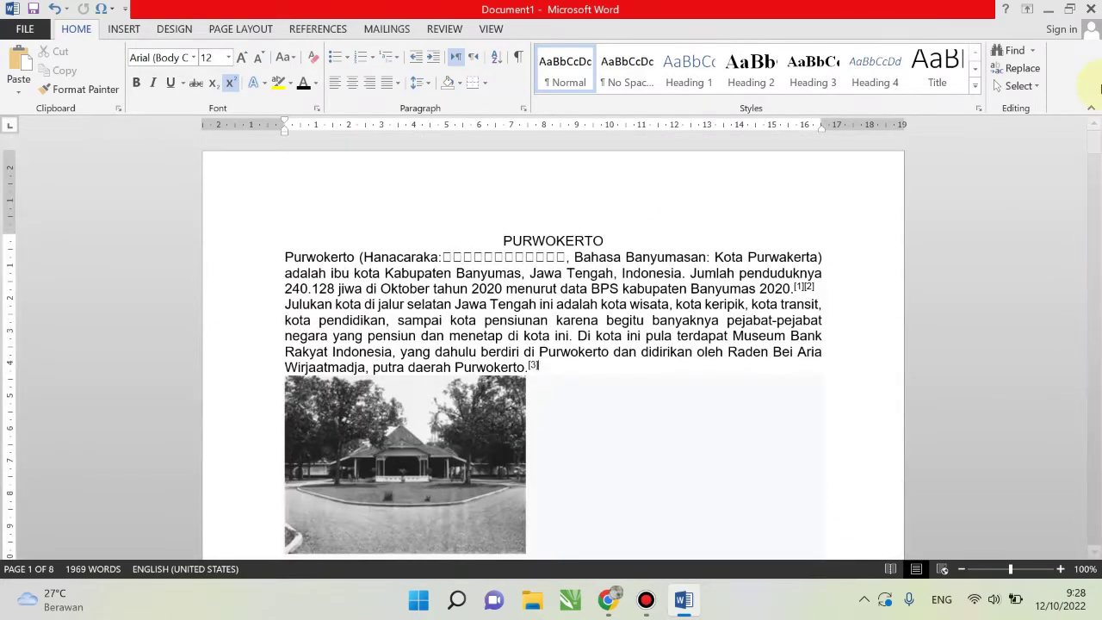
pyautogui.click(127, 31)
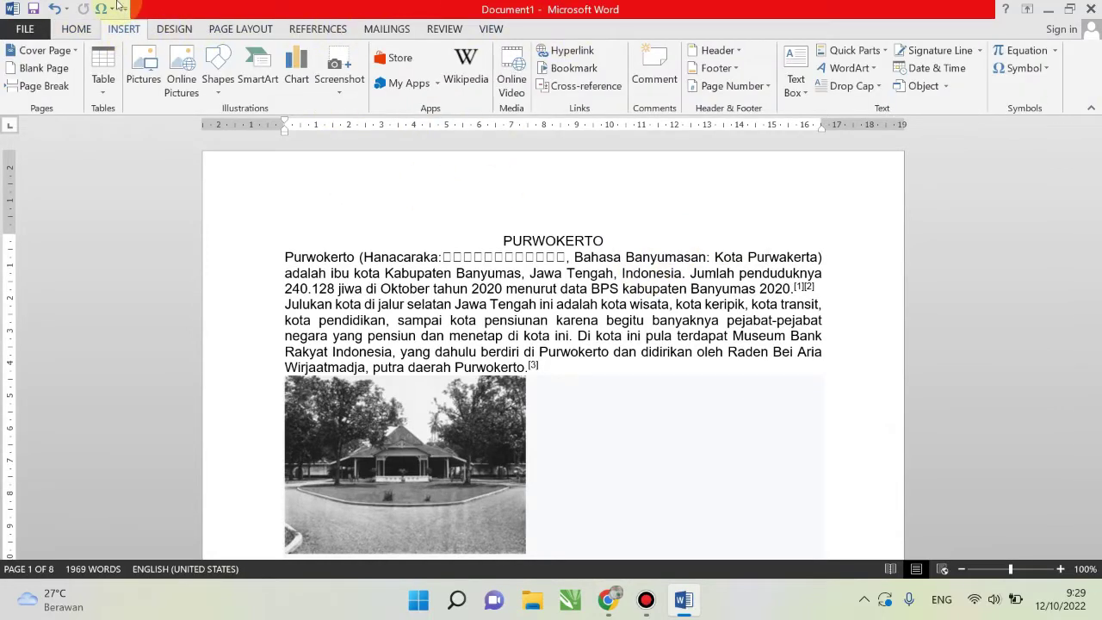
pyautogui.click(713, 87)
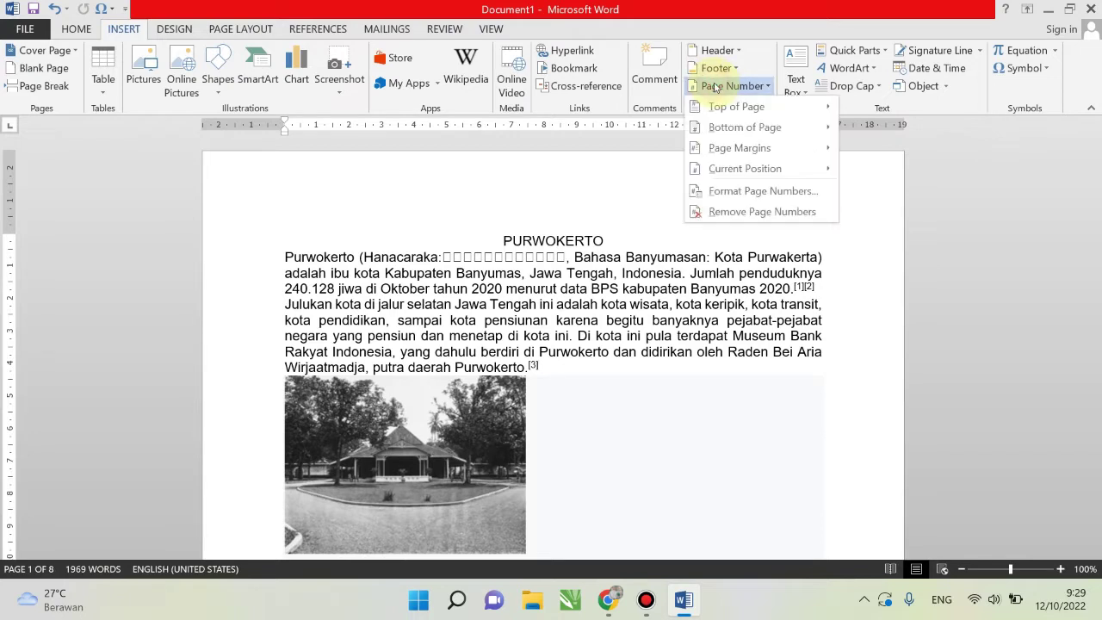
pyautogui.click(750, 212)
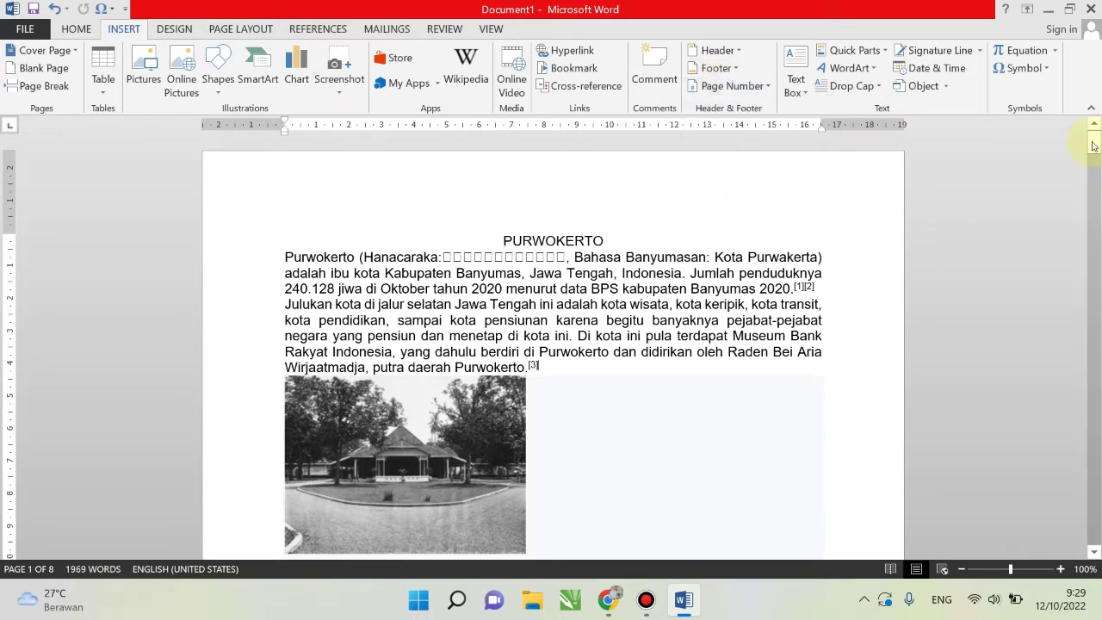
# Reinsert Plain Number 3 page numbers at the bottom right of each footer
pyautogui.moveTo(1094, 141)
pyautogui.mouseDown()
pyautogui.moveTo(1096, 180)
pyautogui.moveTo(1096, 129)
pyautogui.mouseUp()
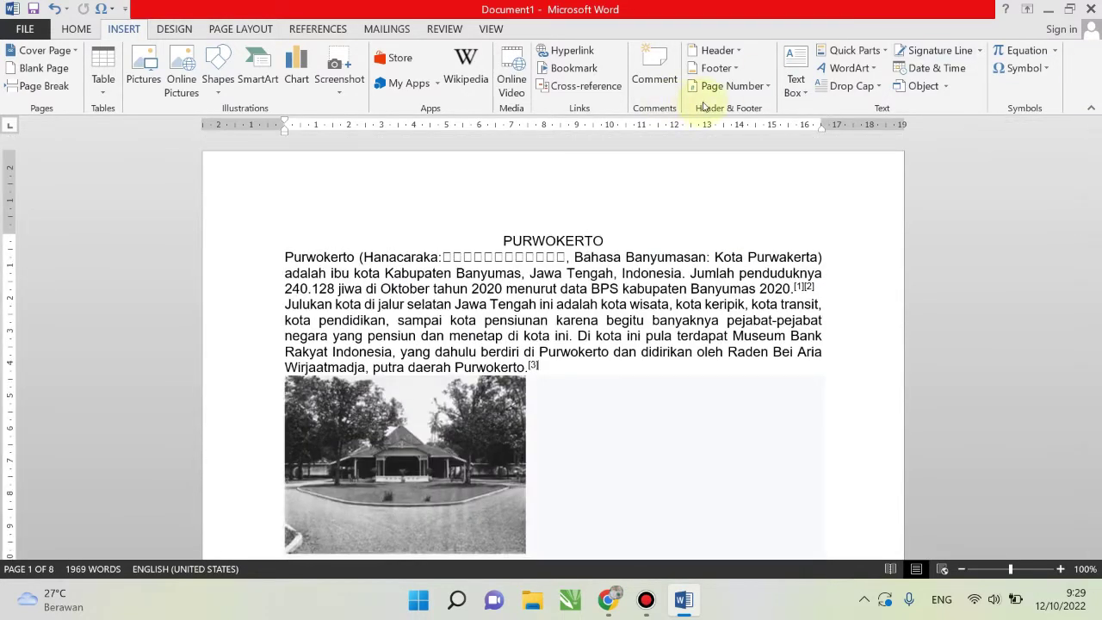
pyautogui.click(725, 87)
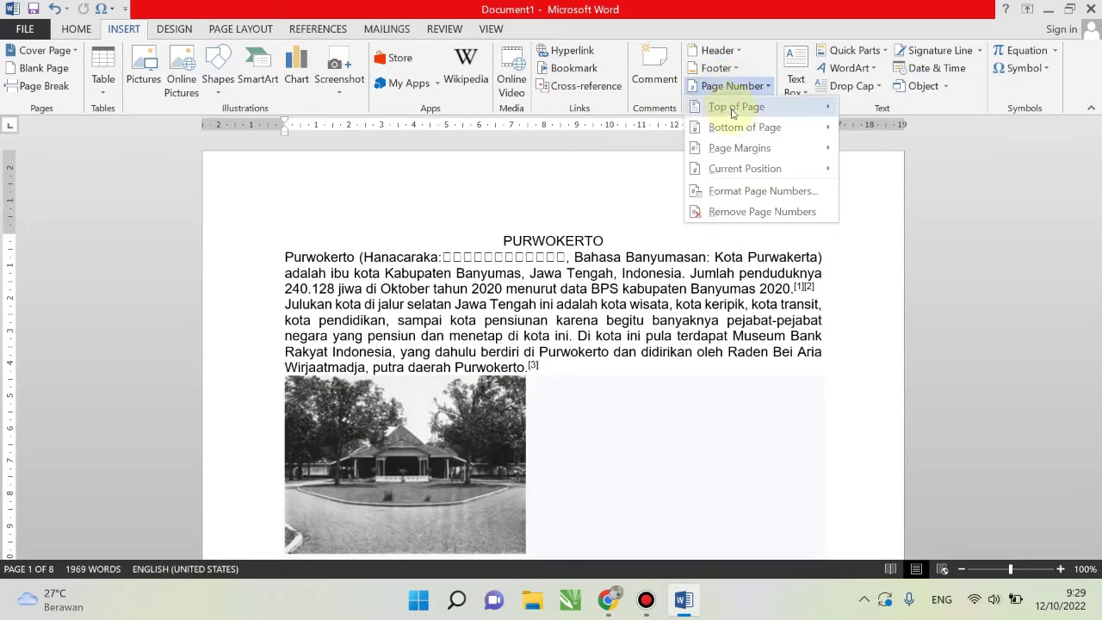
pyautogui.moveTo(742, 128)
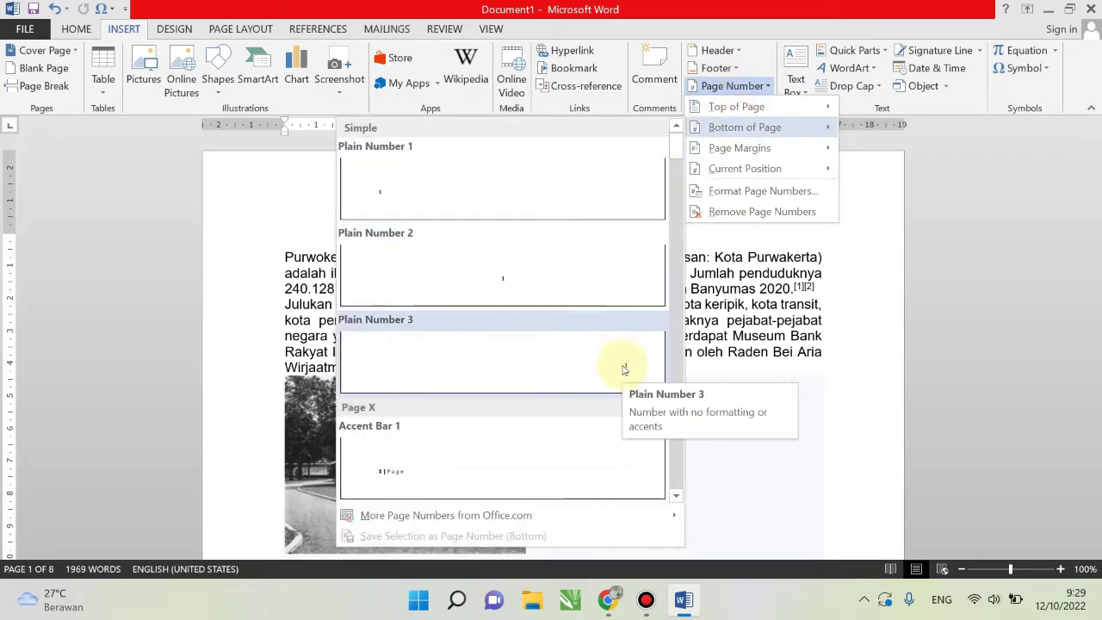
pyautogui.click(624, 369)
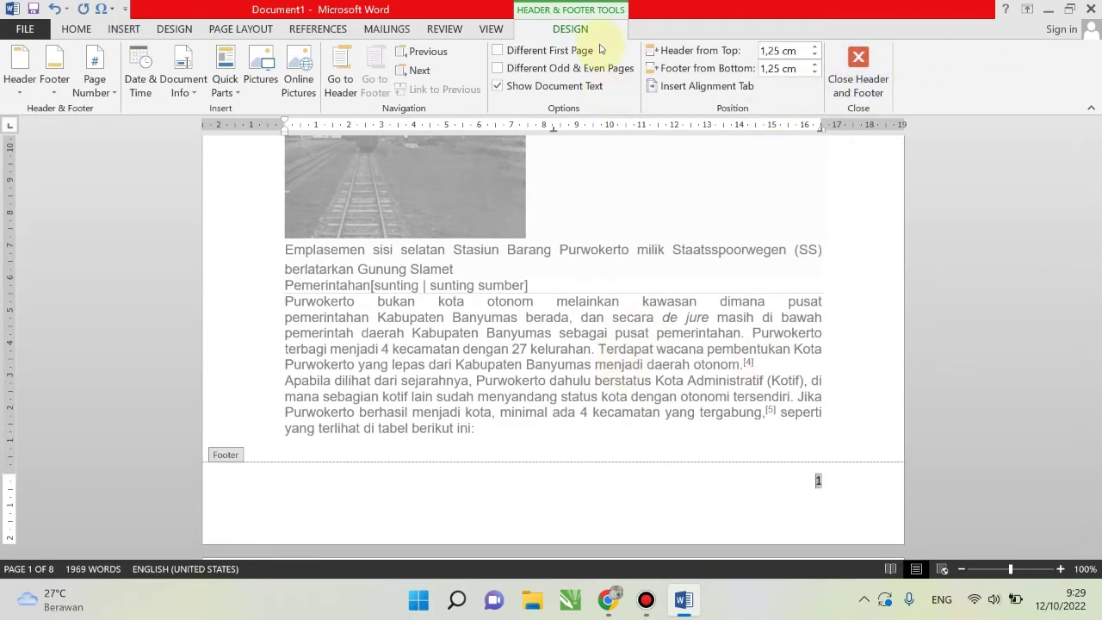
pyautogui.click(858, 69)
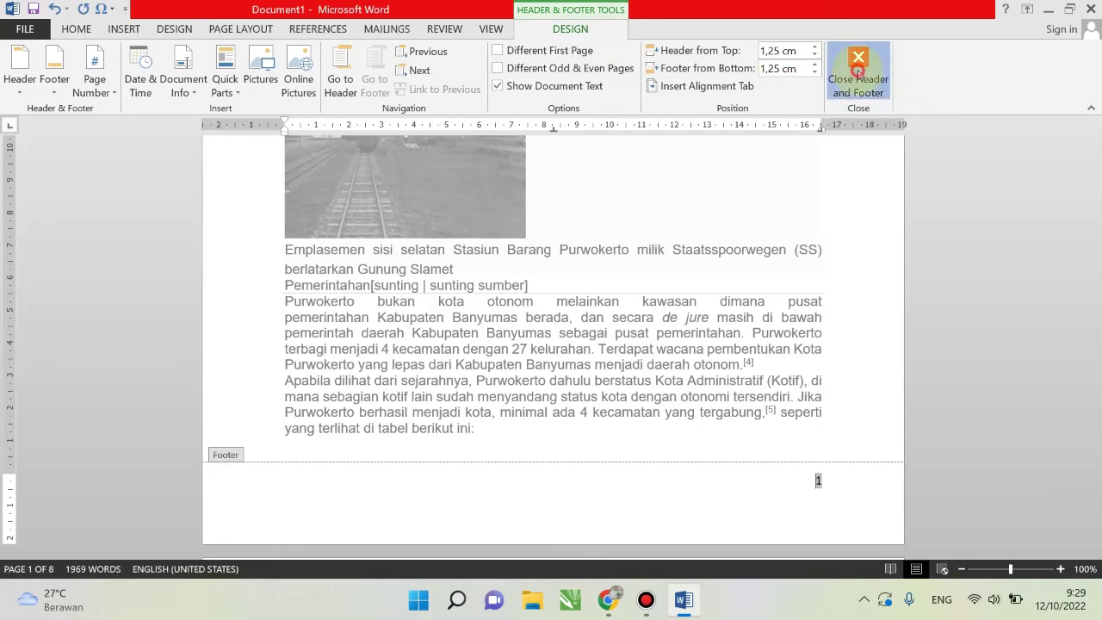
# Insert a page break after the Dokar section's last paragraph, creating a blank page 9
pyautogui.moveTo(1090, 139); pyautogui.dragTo(1093, 539)
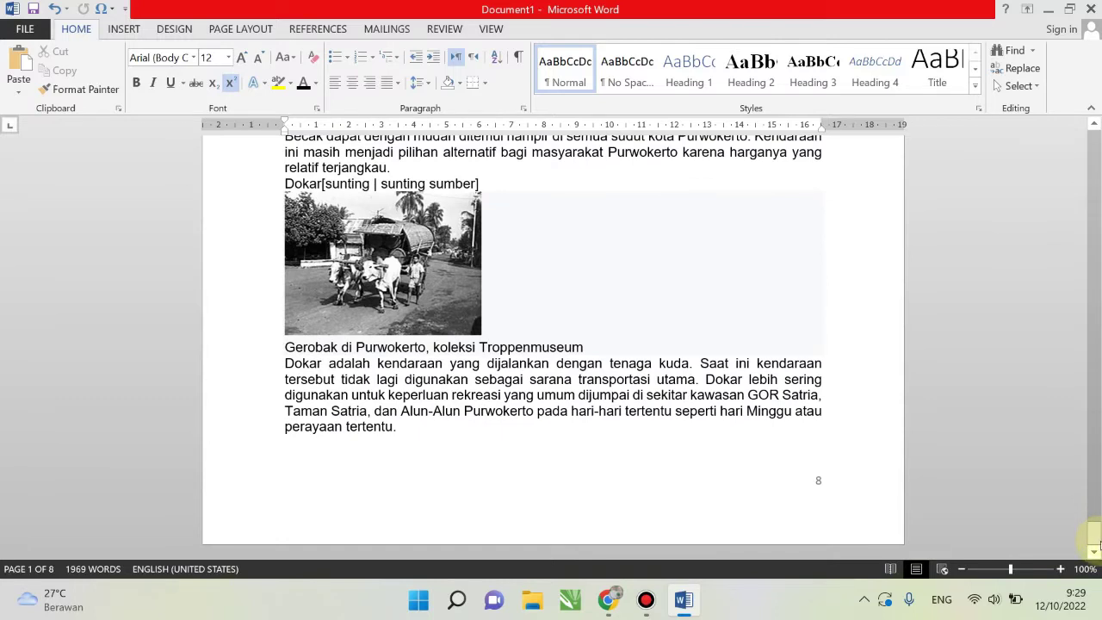
pyautogui.click(479, 435)
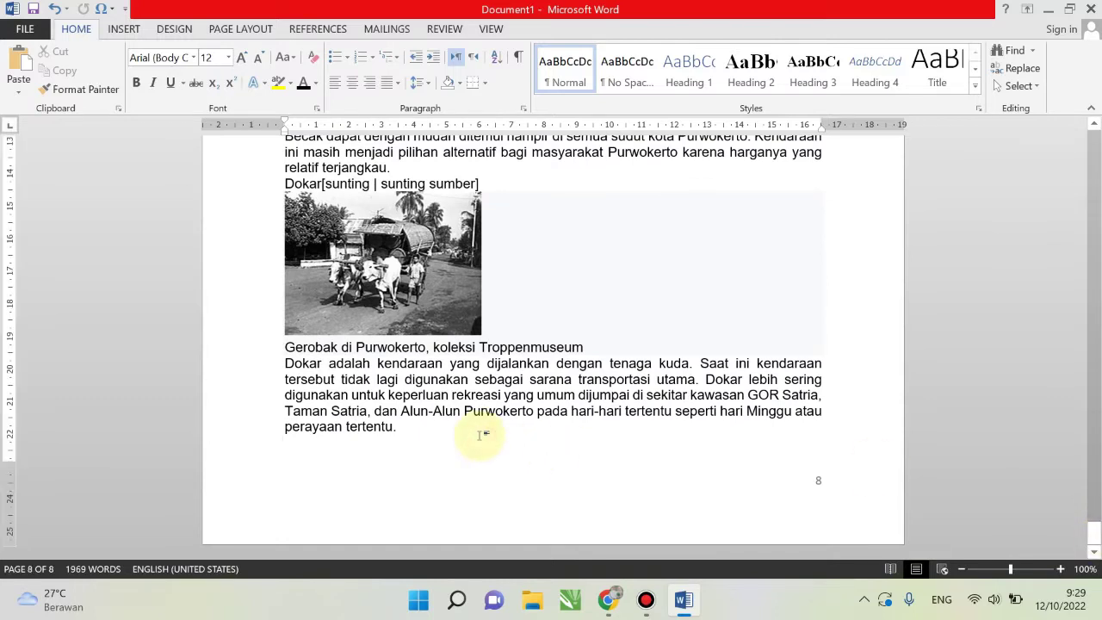
pyautogui.hotkey('ctrl', 'Return')
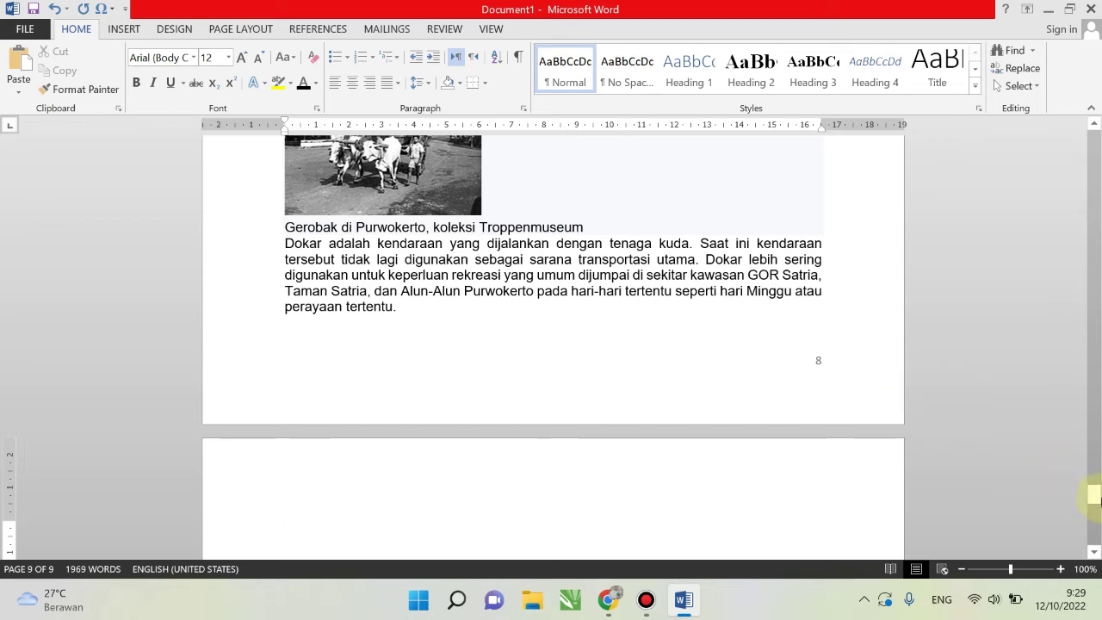
pyautogui.moveTo(1092, 490); pyautogui.dragTo(1095, 546)
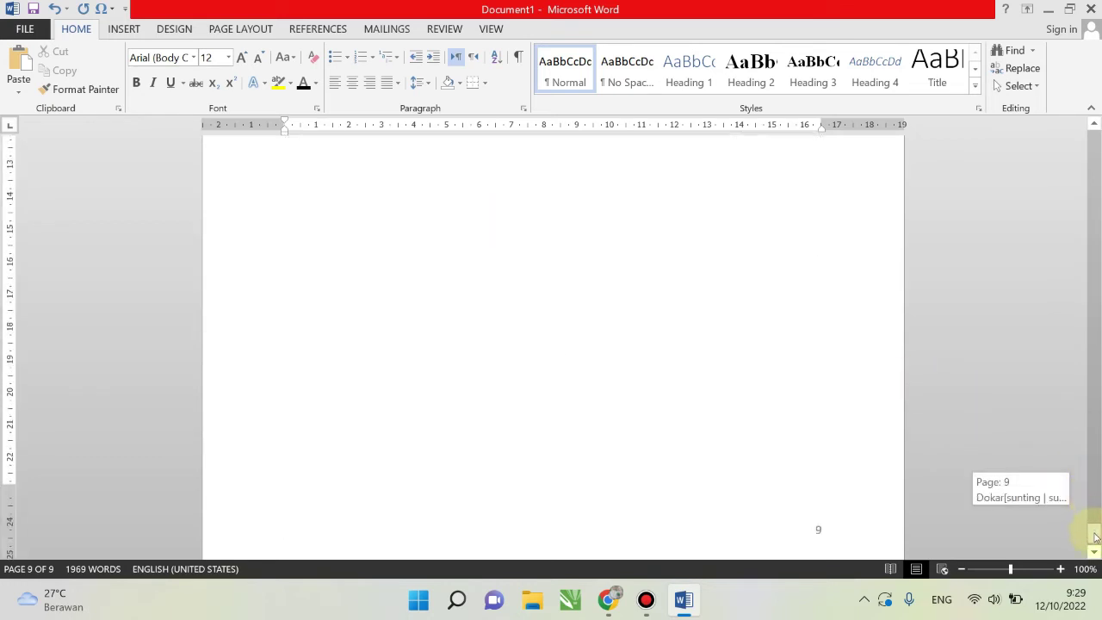